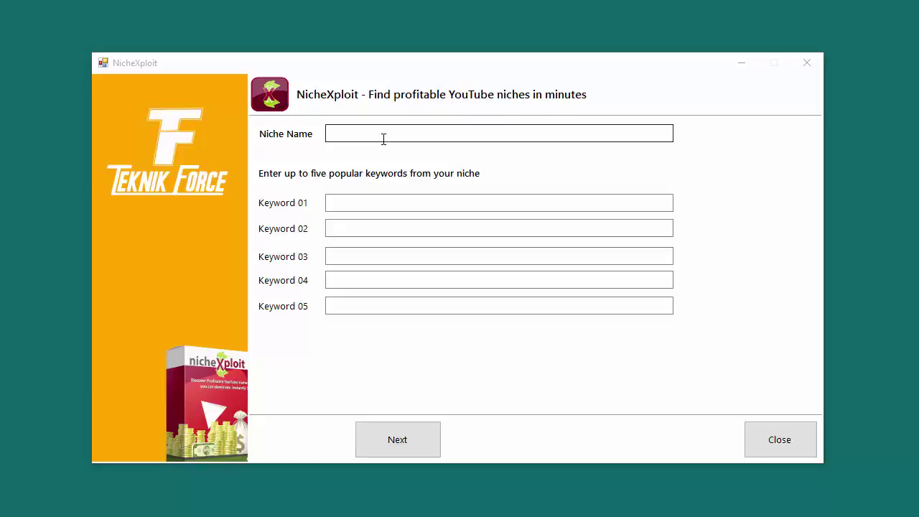
Name the niche Toy Videos and enter toy unboxing as the first keyword.
click(383, 139)
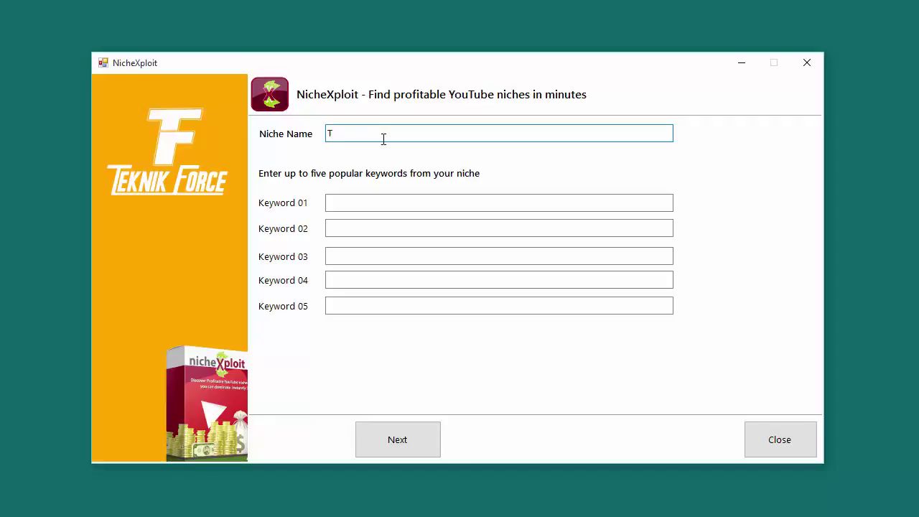
text(Toy Videos)
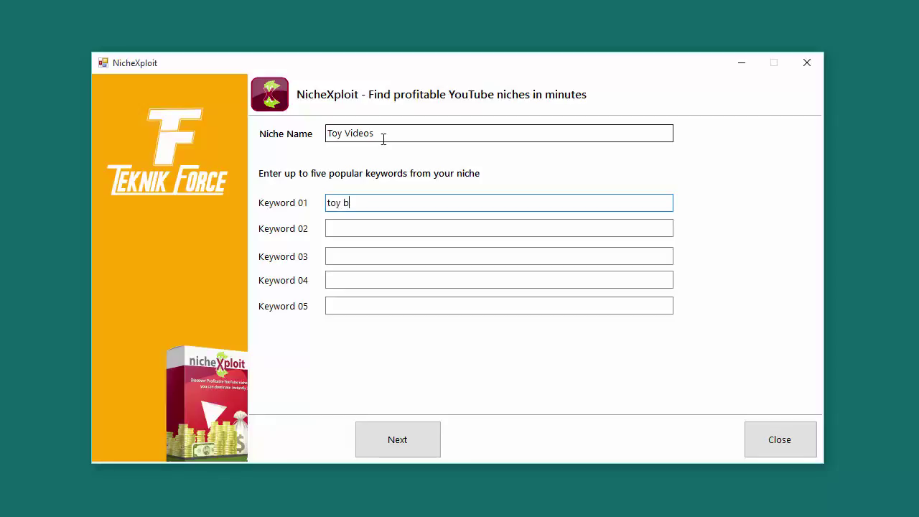
key(BackSpace)
text(unboxing)
key(Tab)
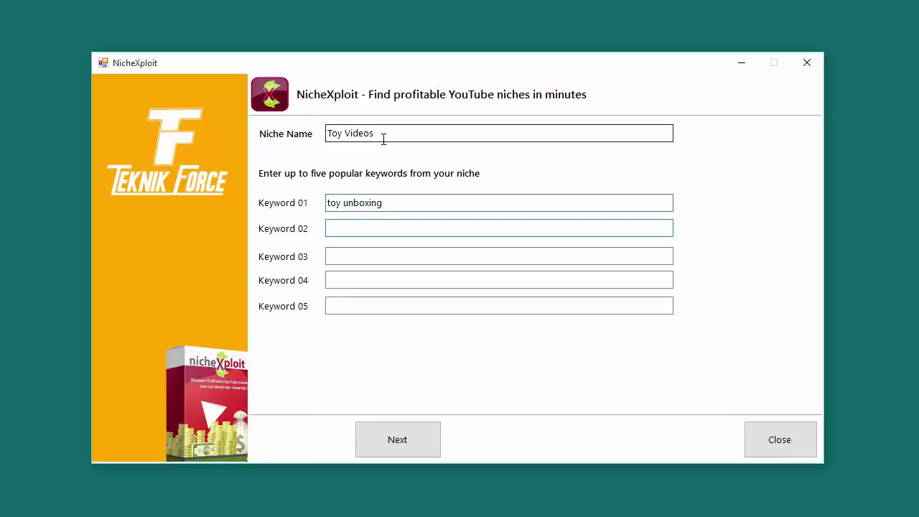
Enter toy videos as the second keyword and toy reviews as the third.
text(toy videos)
key(Tab)
text(toy review)
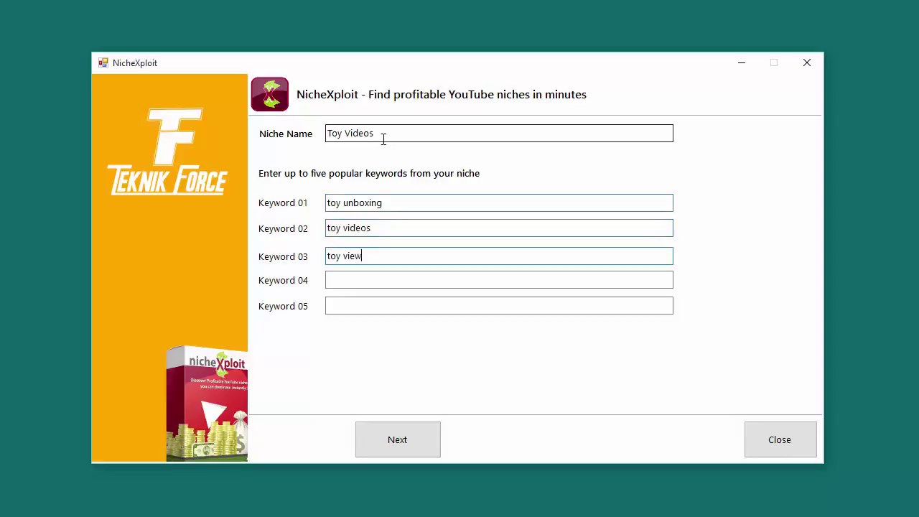
text(s)
key(BackSpace)
key(BackSpace)
key(BackSpace)
key(BackSpace)
key(BackSpace)
text(reviews)
key(Tab)
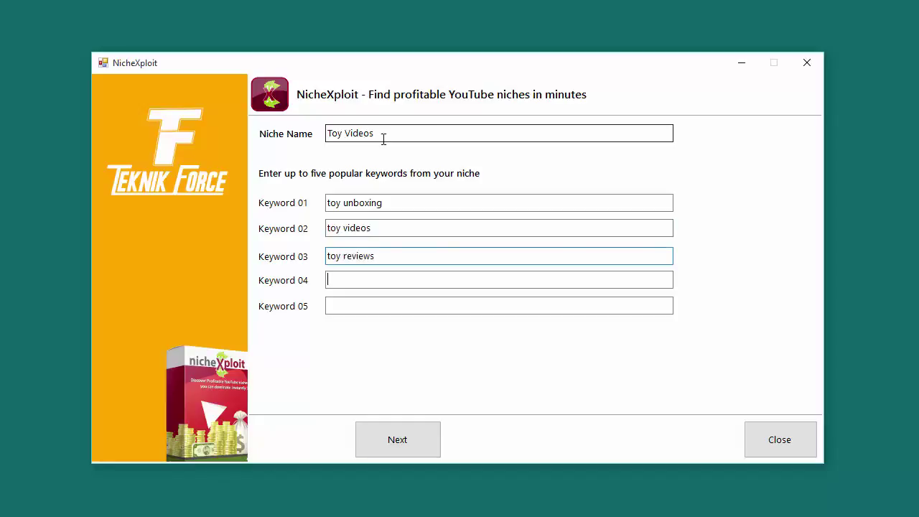
Enter disney toys as the fourth keyword and kids toys as the fifth, and continue to the earning estimate.
text(disney toys)
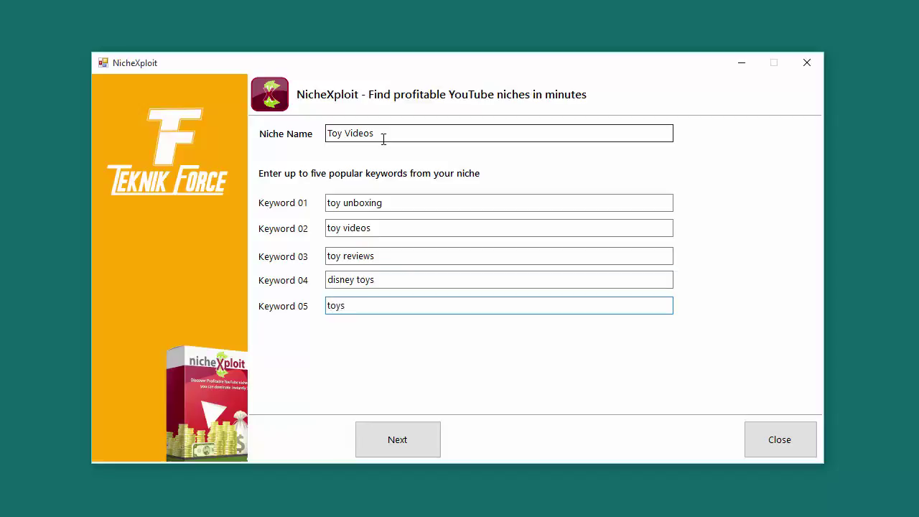
key(BackSpace)
key(BackSpace)
key(BackSpace)
key(BackSpace)
text(kkid)
text(ids toys)
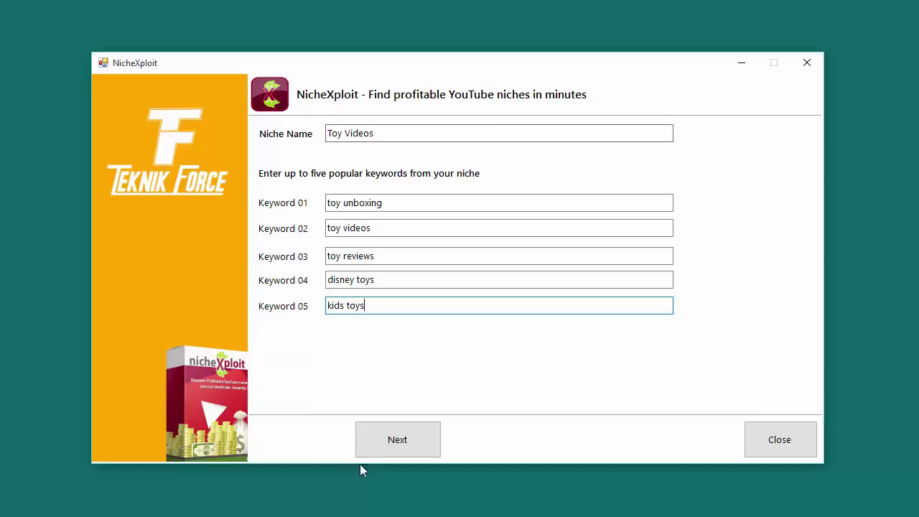
click(392, 446)
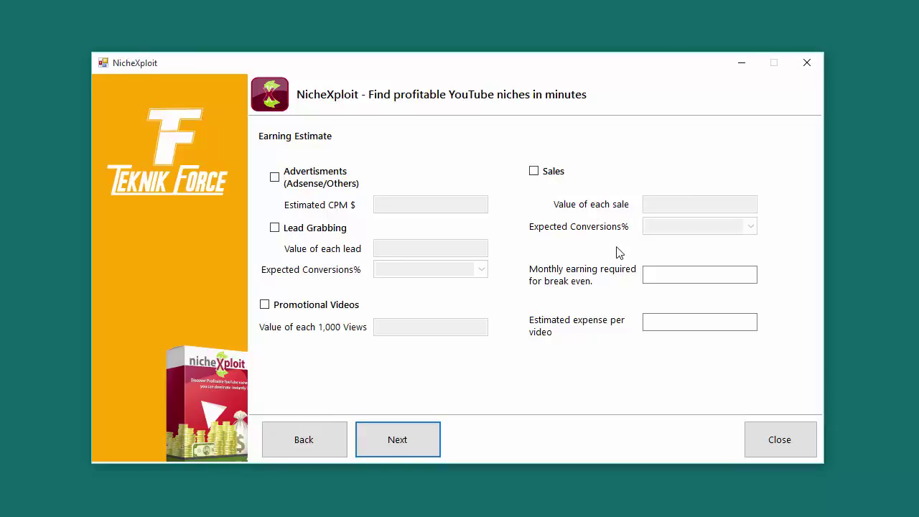
Fill in the earning estimate with 2000 monthly break-even earning, 45 expense per video, and advertisements enabled at an estimated CPM of $1.
click(665, 280)
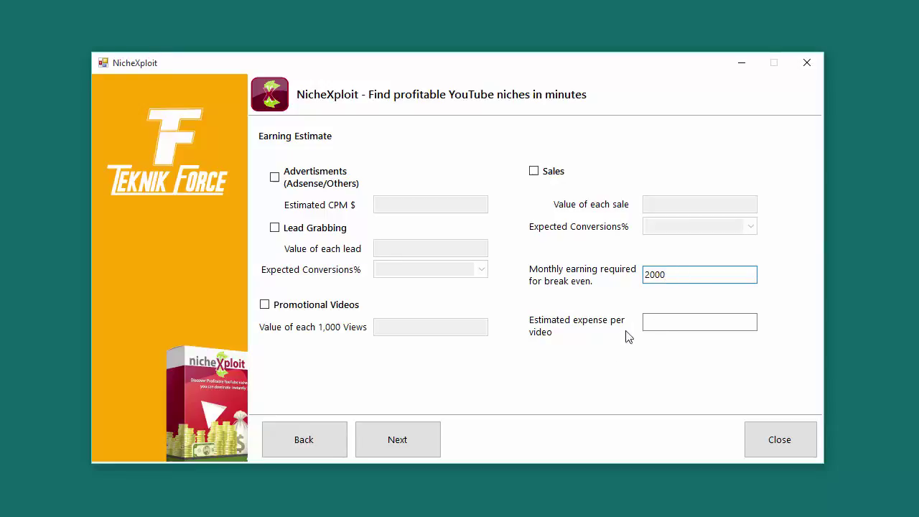
click(664, 325)
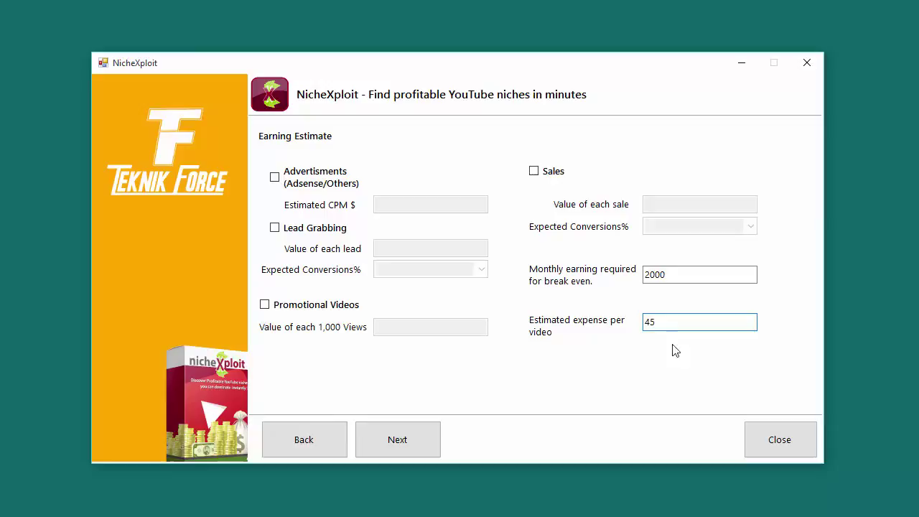
click(343, 190)
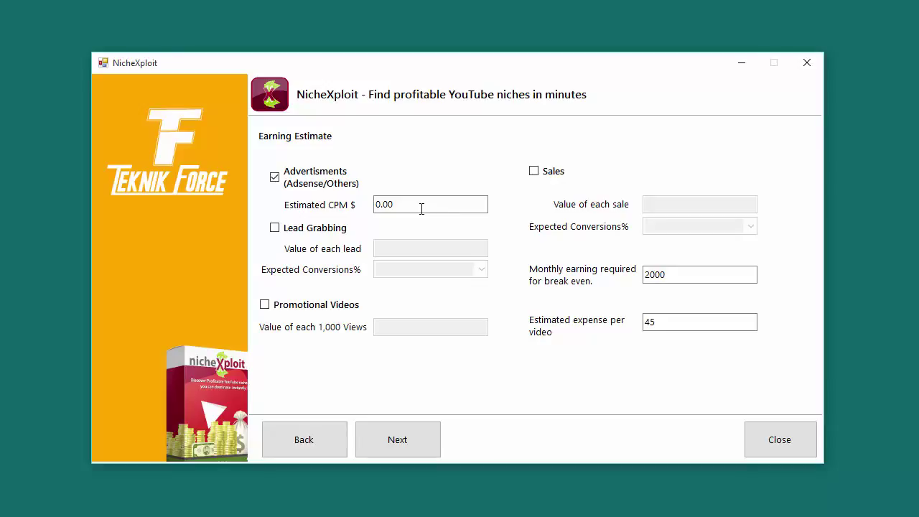
drag(422, 208, 352, 199)
text(1)
Generate the niche report and save it as Toy Videos.html in the _Test folder on the C: drive.
click(417, 443)
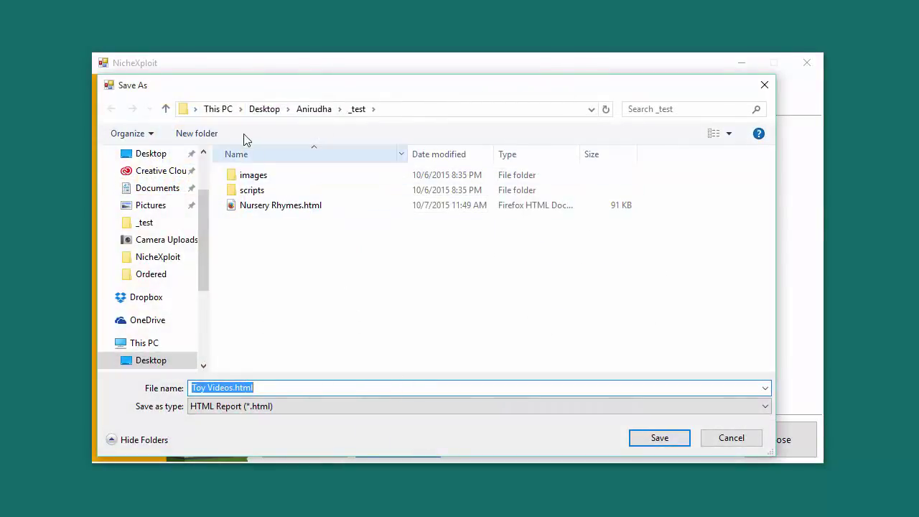
click(266, 110)
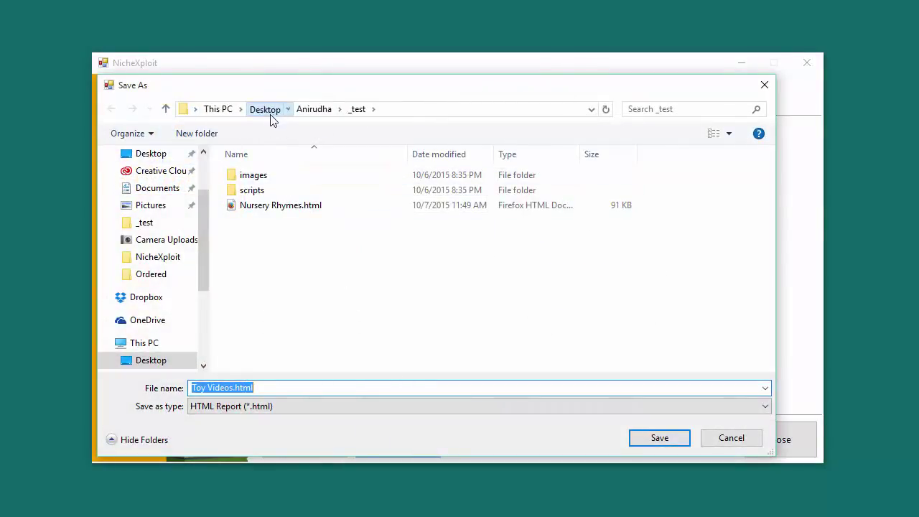
click(165, 347)
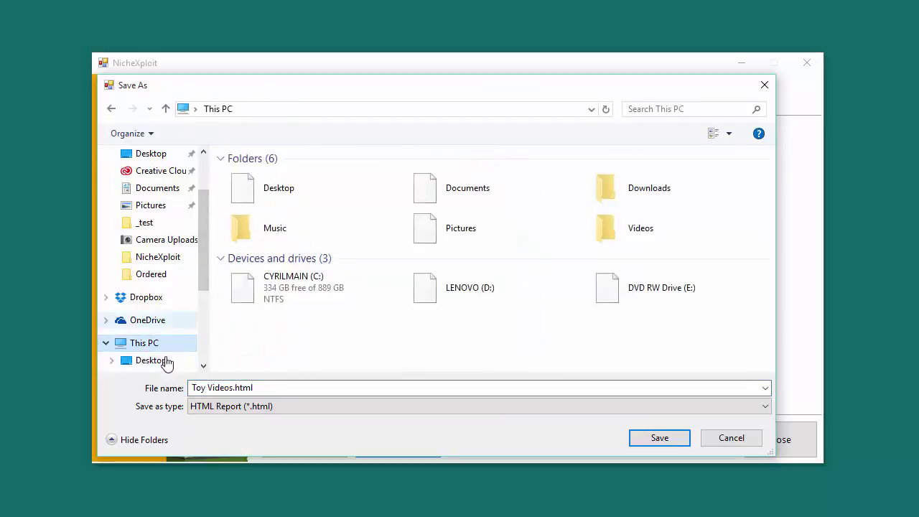
click(291, 305)
double_click(291, 305)
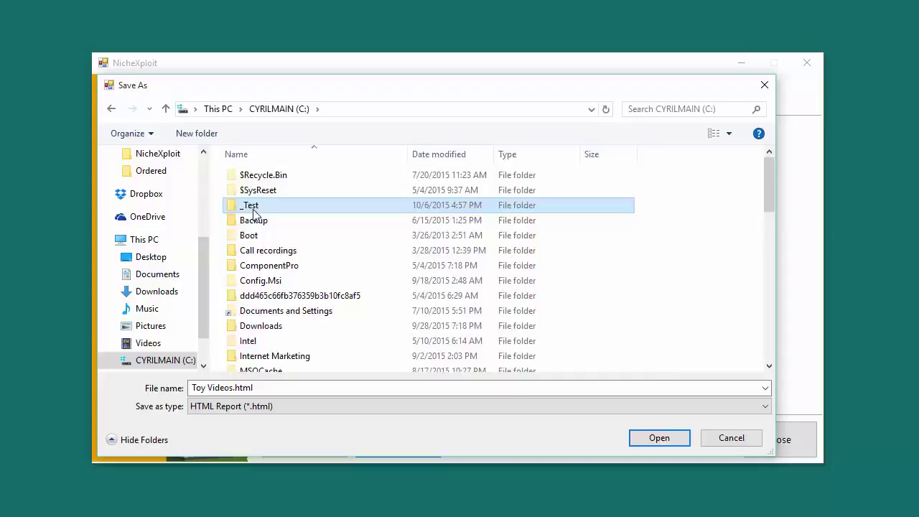
double_click(251, 202)
click(289, 387)
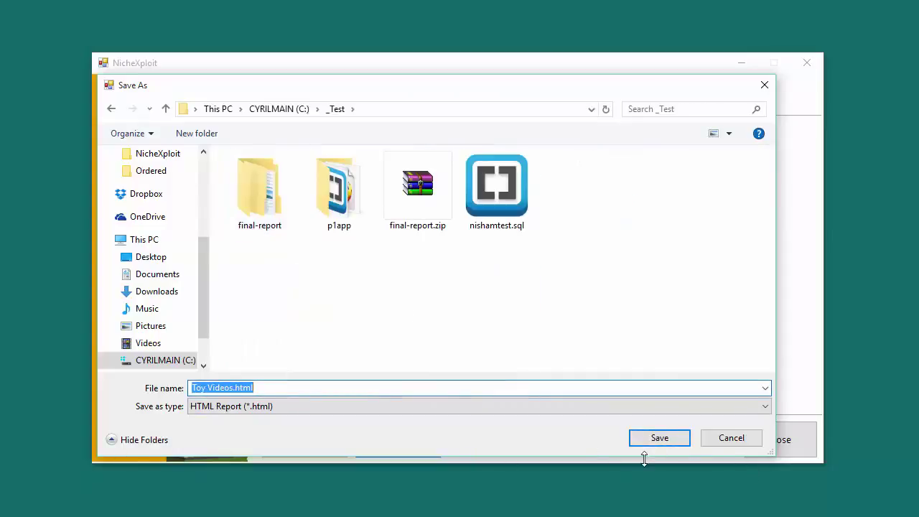
drag(642, 456, 642, 448)
click(659, 431)
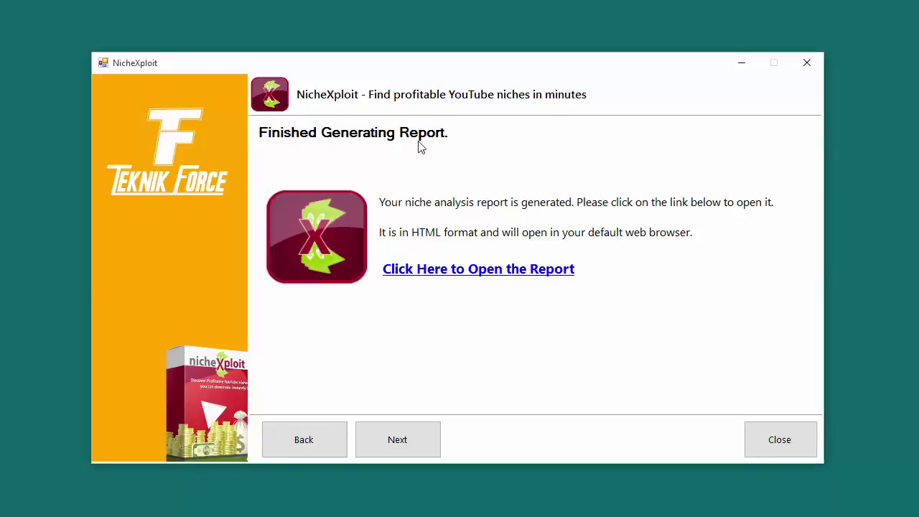
Open the generated report in the browser and examine the basic data points of the channel dominating Toy Videos.
click(516, 279)
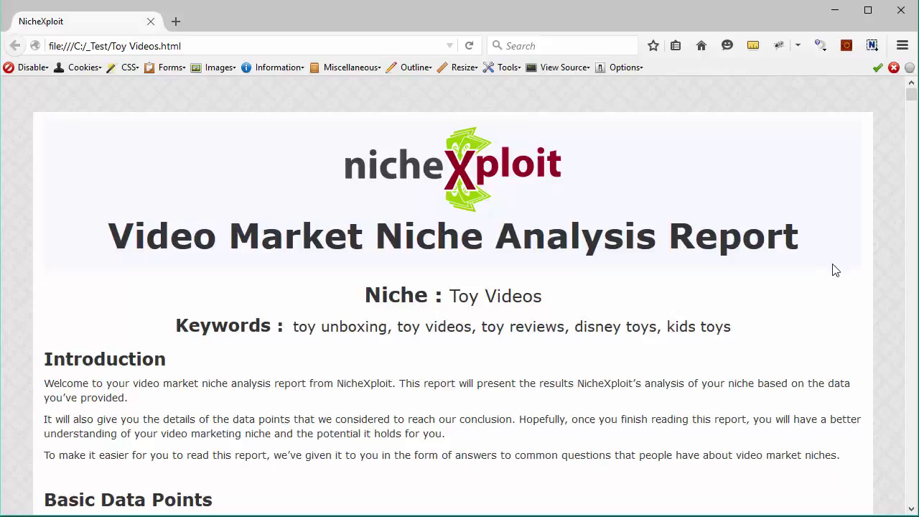
scroll(709, 298, down, 4)
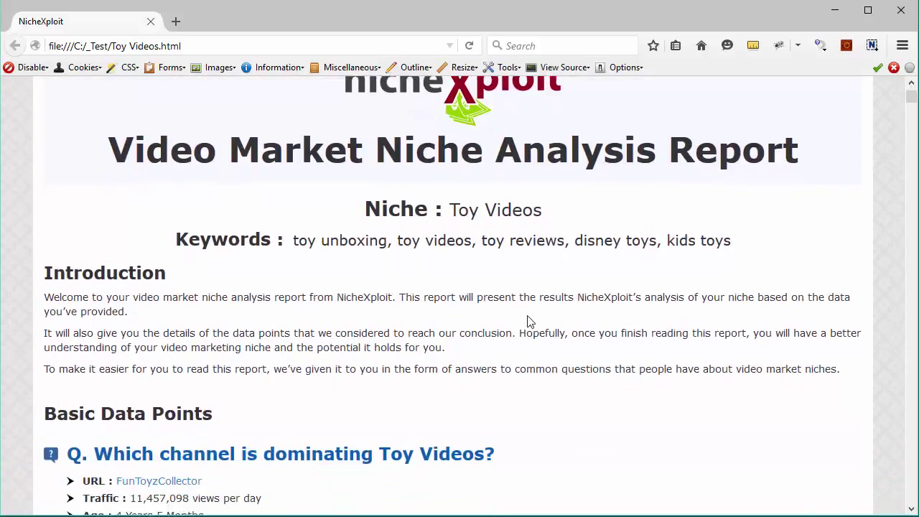
scroll(527, 322, down, 3)
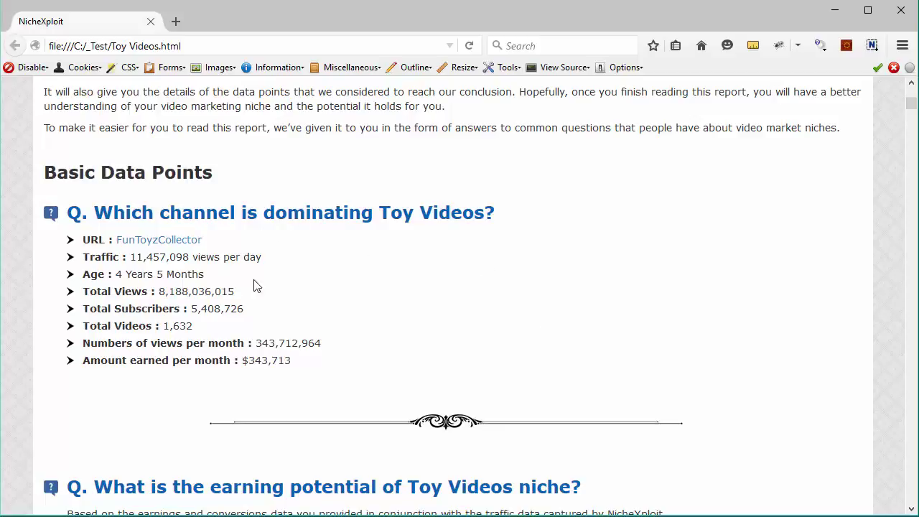
scroll(318, 282, up, 5)
scroll(315, 251, down, 3)
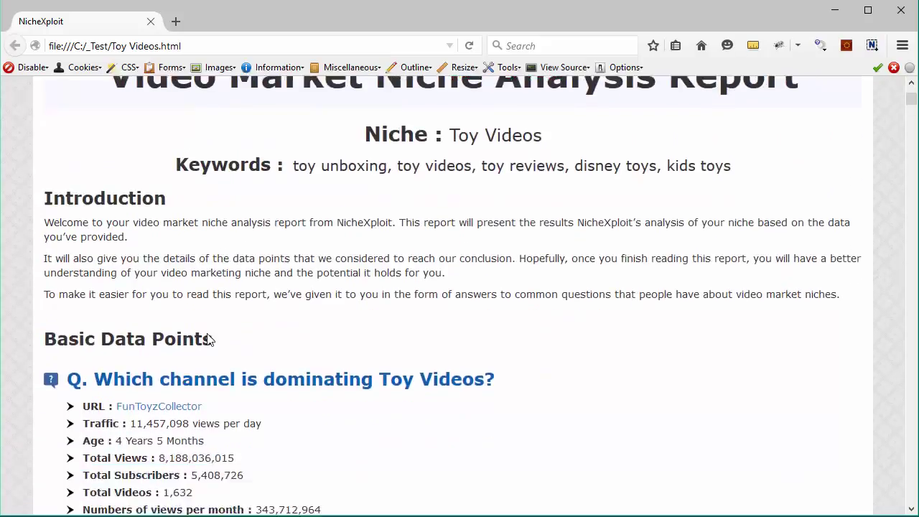
scroll(422, 293, down, 2)
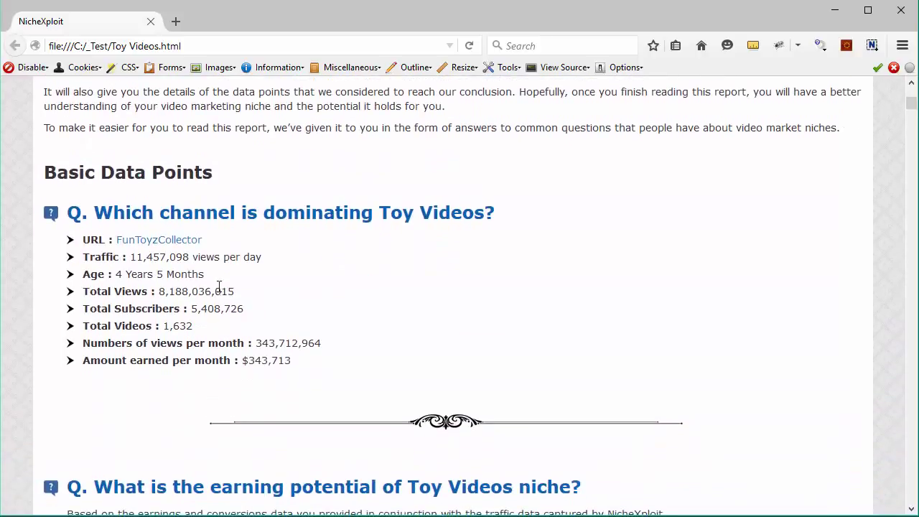
scroll(205, 302, down, 2)
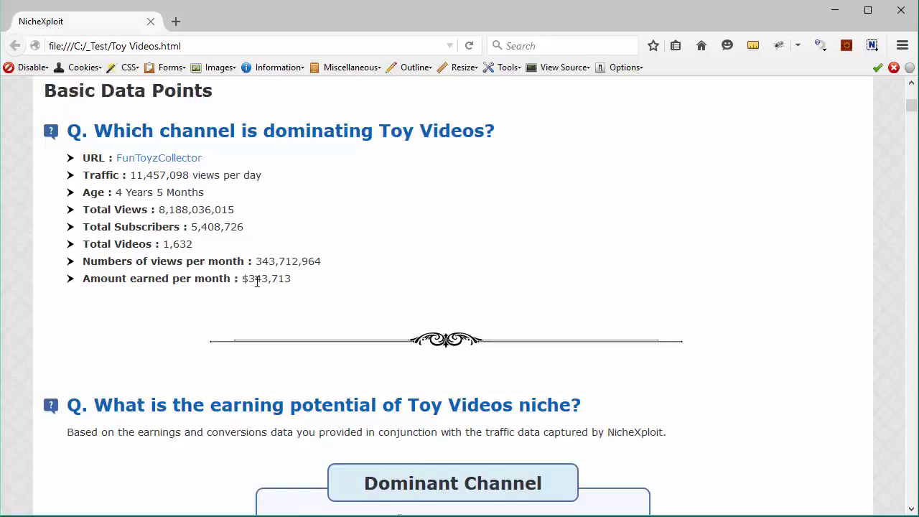
scroll(265, 252, down, 2)
drag(260, 181, 255, 202)
click(290, 227)
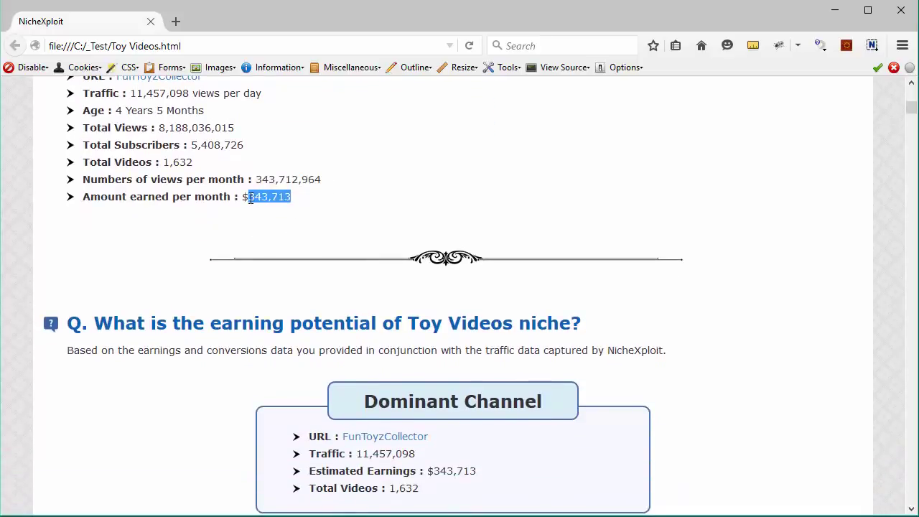
click(256, 233)
Examine the niche's earning potential section, including the top channels table and the earning and traffic charts.
scroll(237, 237, down, 4)
scroll(232, 240, up, 1)
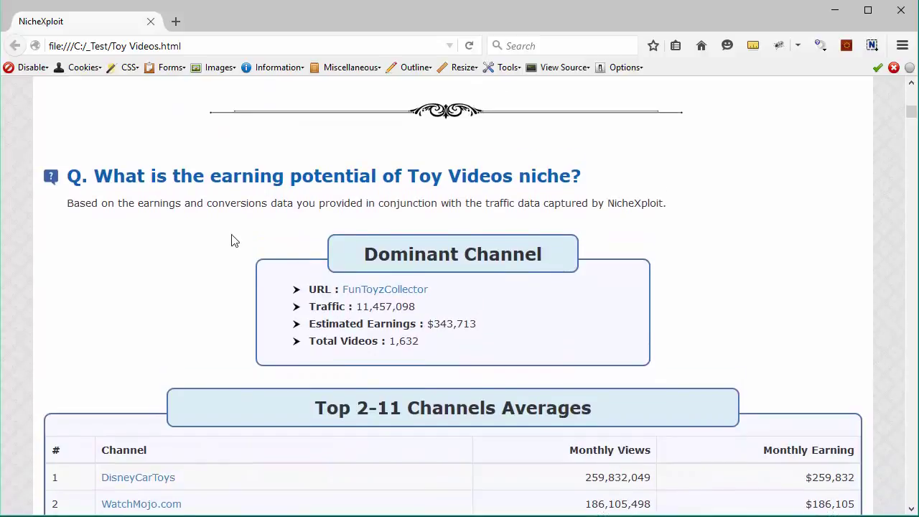
scroll(231, 240, up, 2)
scroll(236, 240, down, 9)
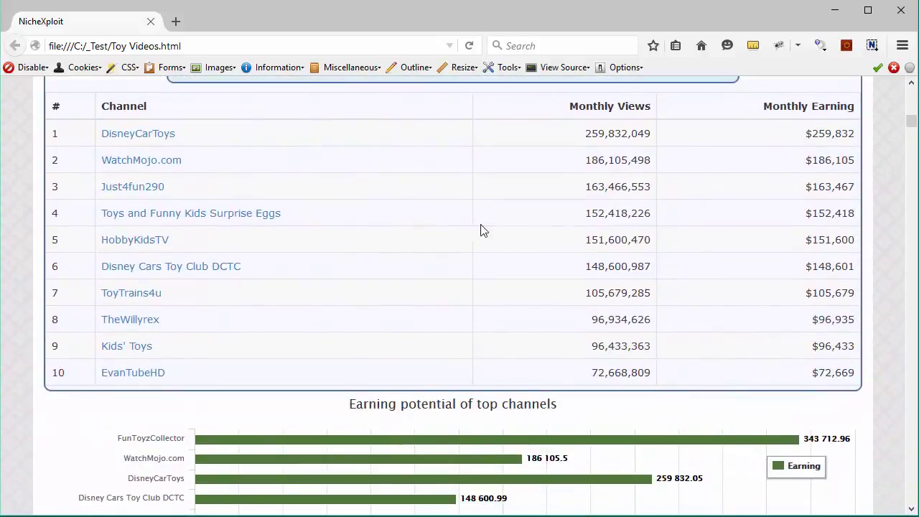
drag(599, 150, 633, 373)
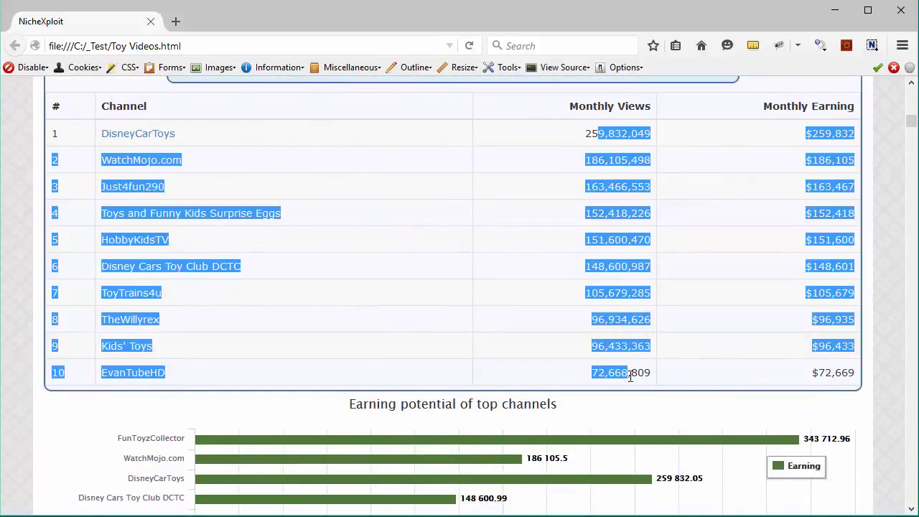
click(614, 343)
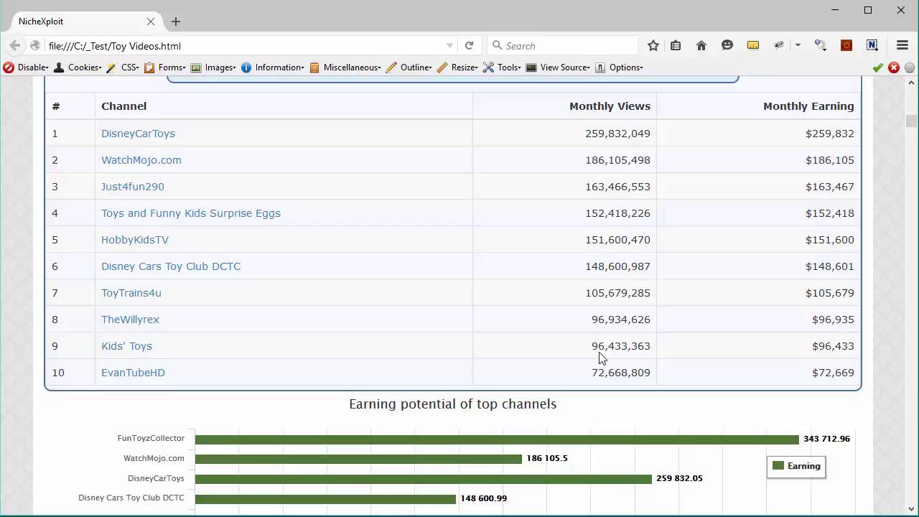
scroll(600, 358, down, 6)
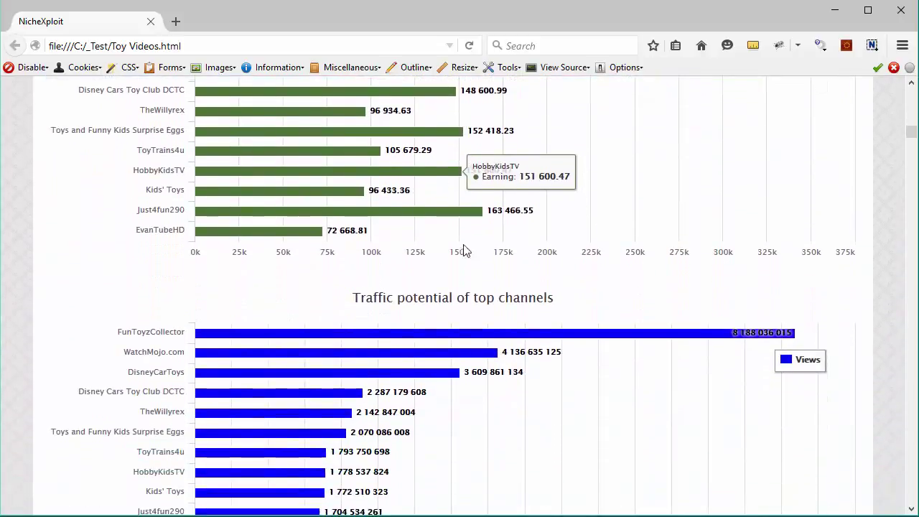
scroll(464, 250, down, 2)
scroll(493, 263, up, 4)
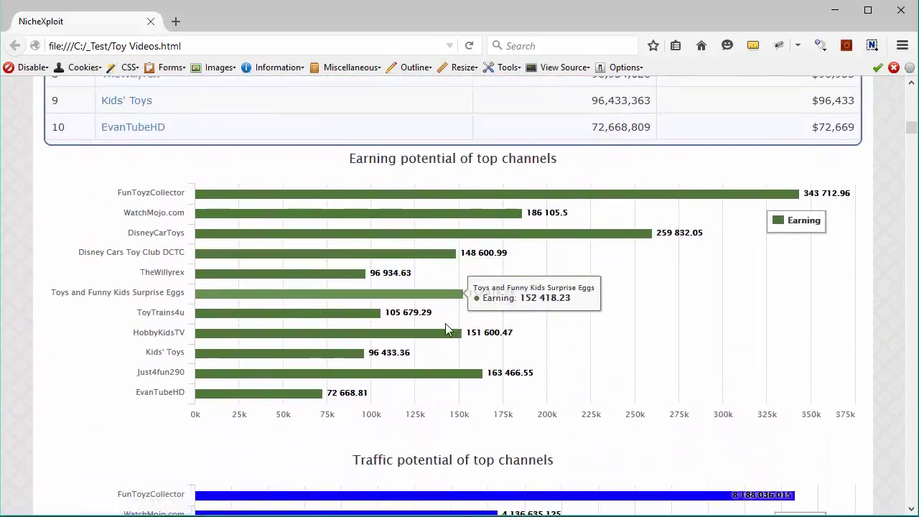
scroll(445, 329, down, 8)
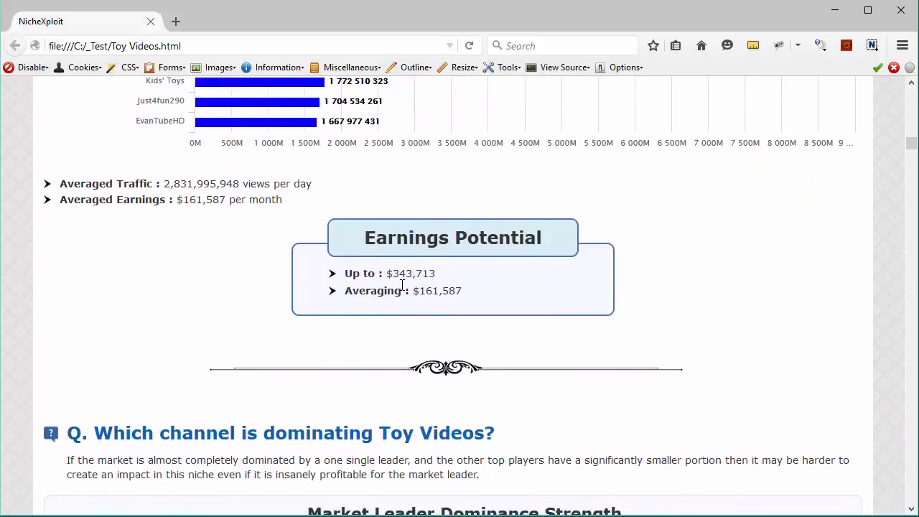
Review the Earnings Potential summary and the Market Leader Dominance Strength section of the report.
drag(394, 274, 484, 300)
click(485, 299)
scroll(319, 314, down, 4)
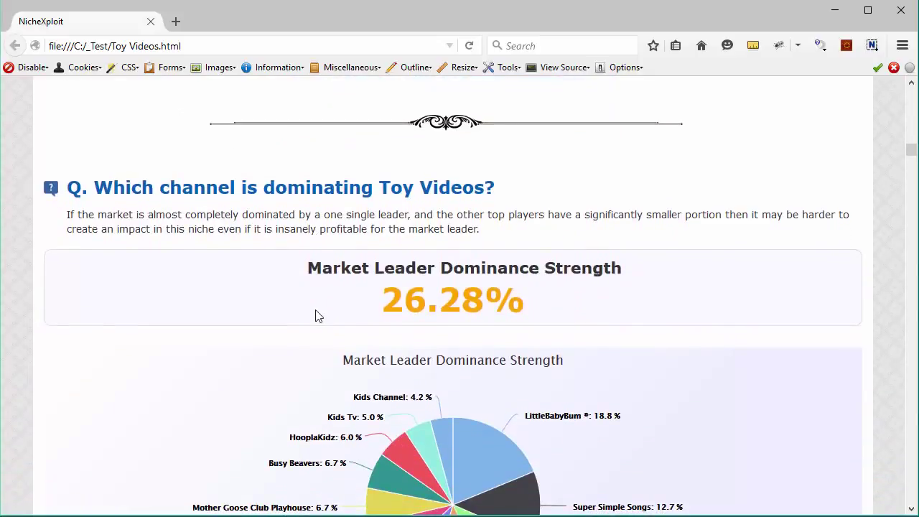
scroll(468, 304, up, 3)
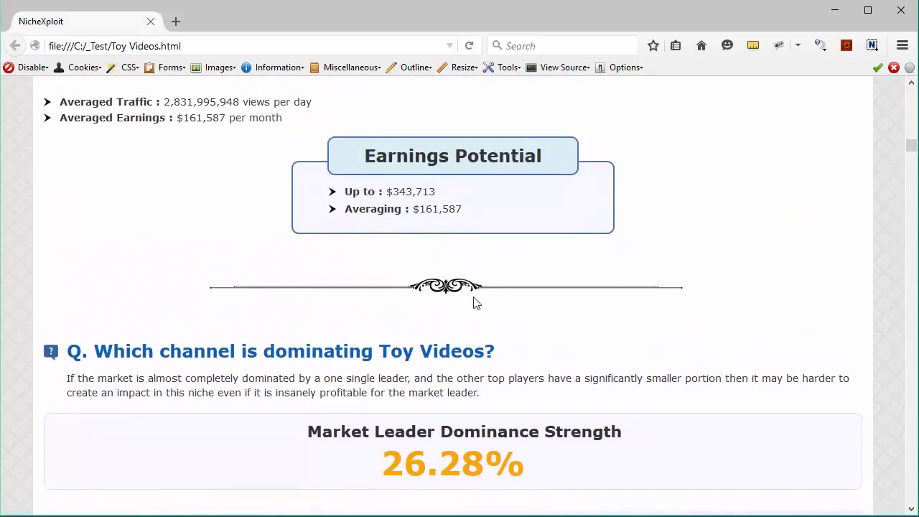
scroll(474, 302, down, 2)
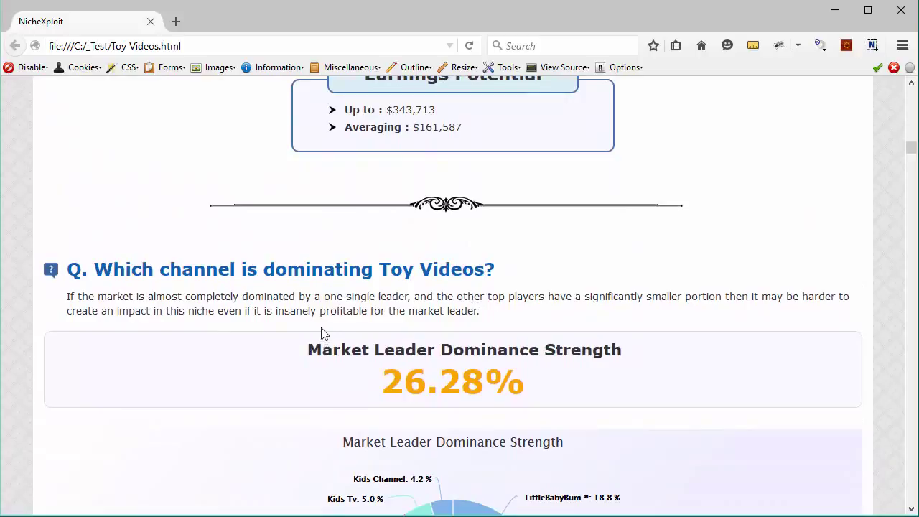
scroll(294, 323, down, 3)
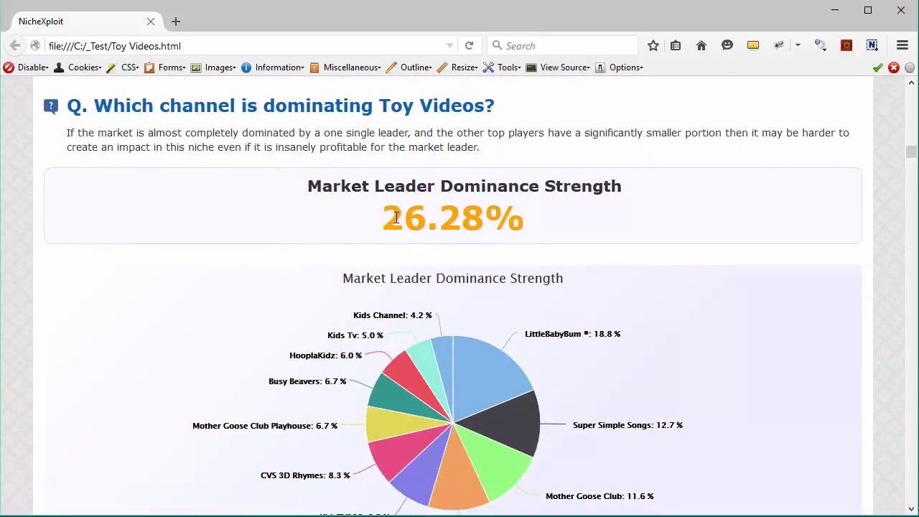
Examine the Market Leader Dominance Strength percentage and its pie chart of channel shares.
drag(387, 215, 526, 222)
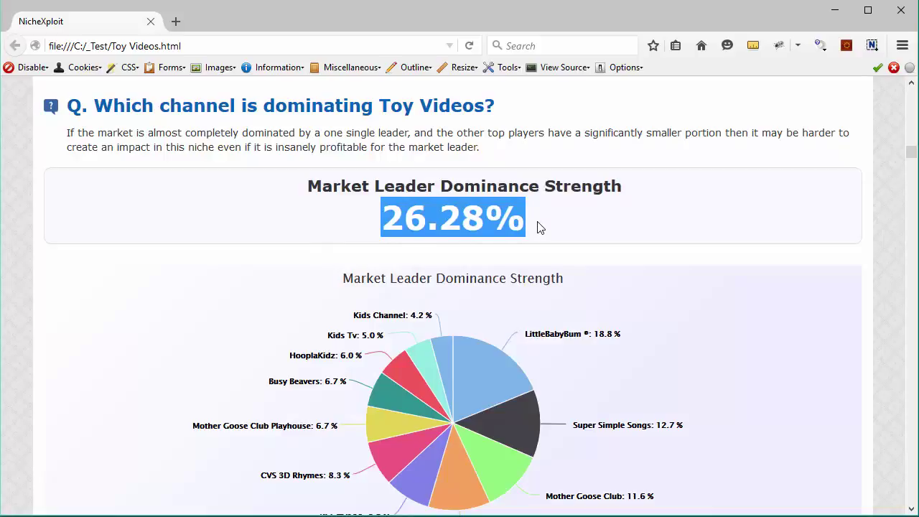
scroll(540, 227, down, 2)
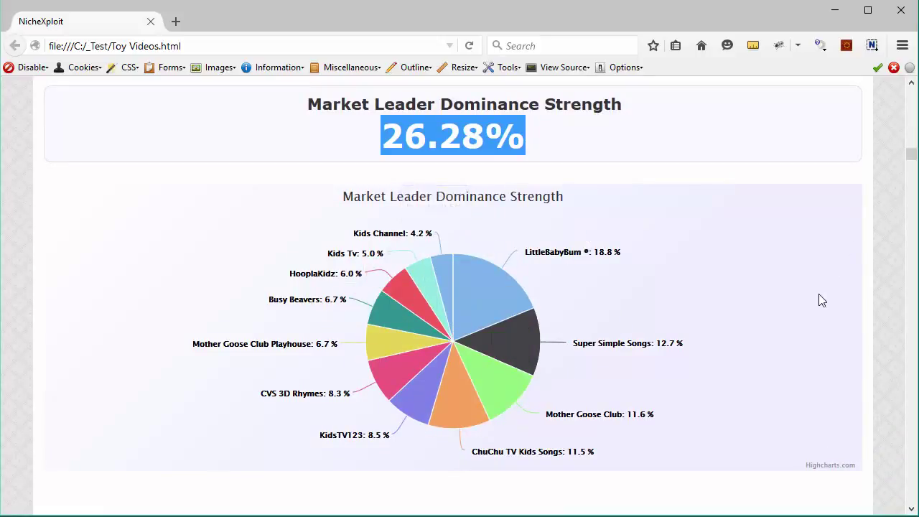
click(531, 164)
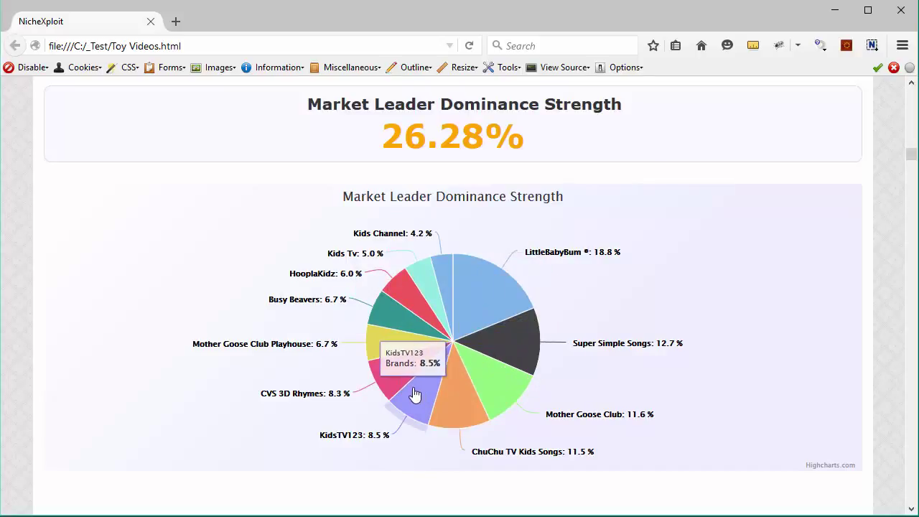
Review the section on how many people are making money, including the top 100 percentage and the Channels Making Money chart.
scroll(415, 394, down, 8)
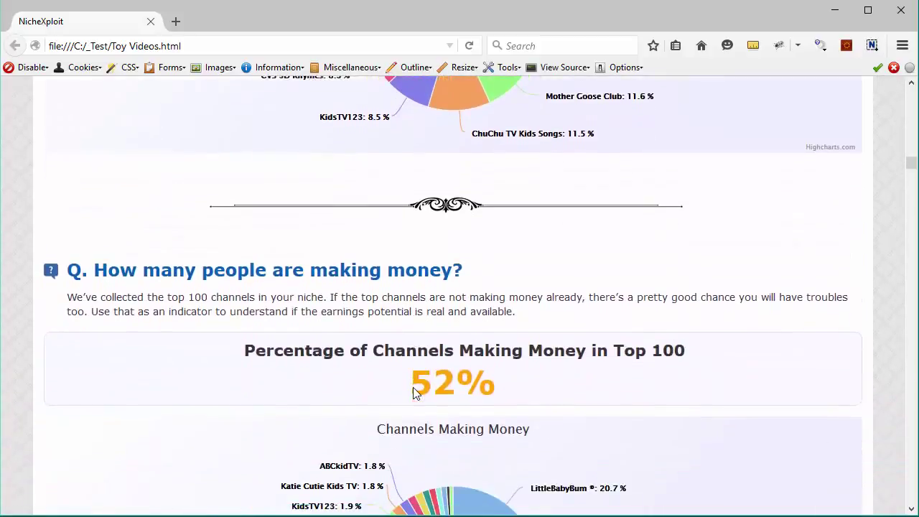
drag(171, 267, 411, 270)
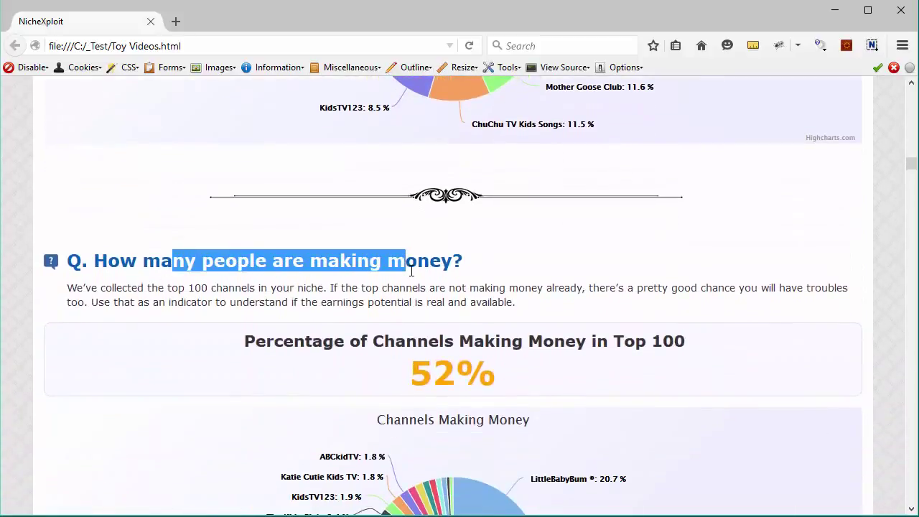
click(412, 287)
scroll(431, 309, down, 2)
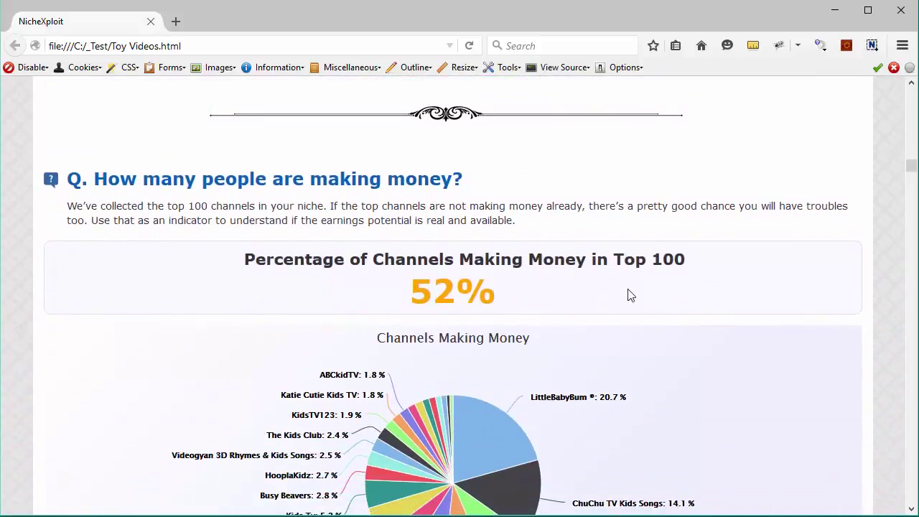
scroll(427, 335, down, 2)
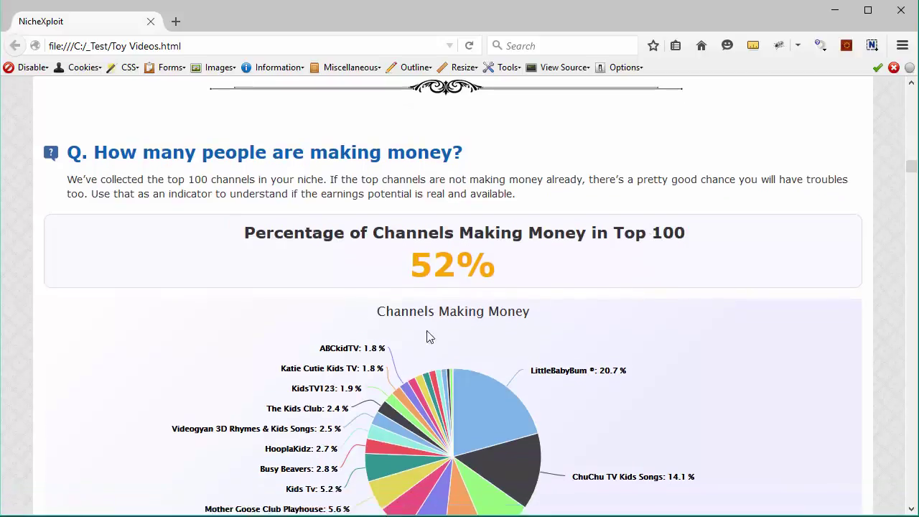
drag(412, 208, 458, 216)
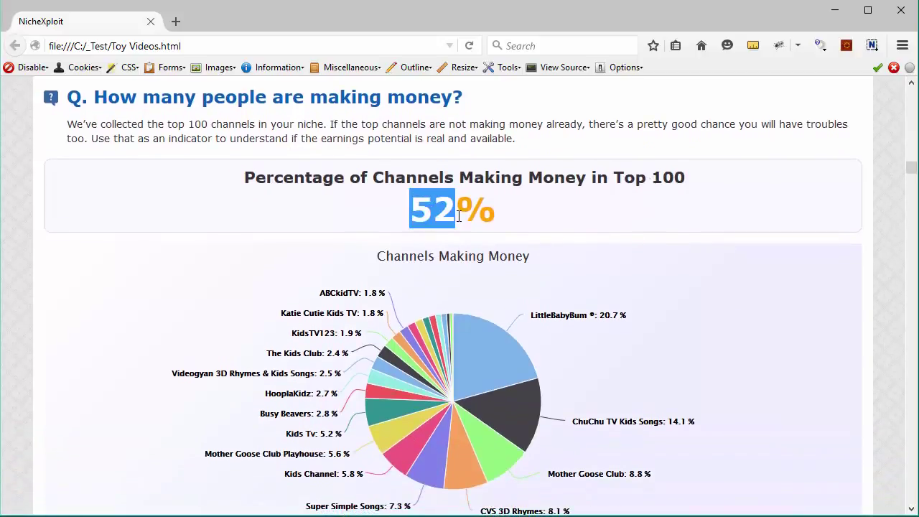
click(584, 248)
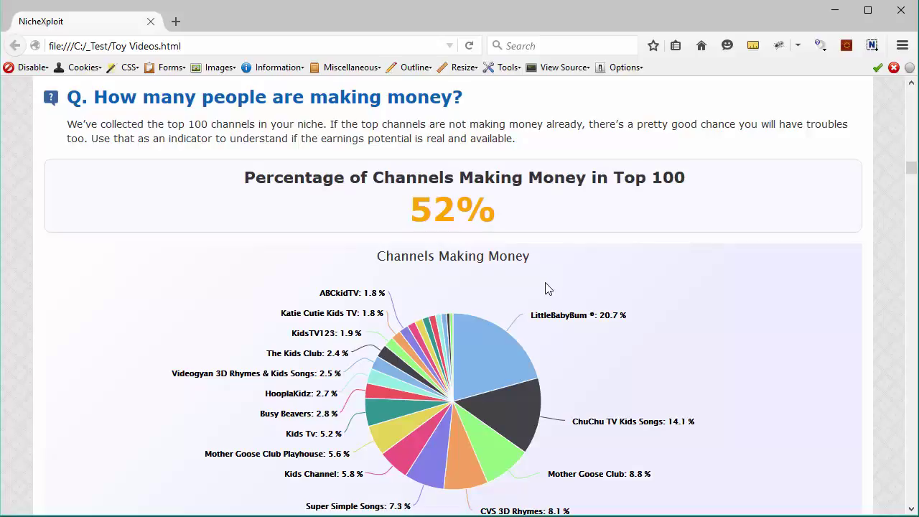
scroll(546, 291, down, 2)
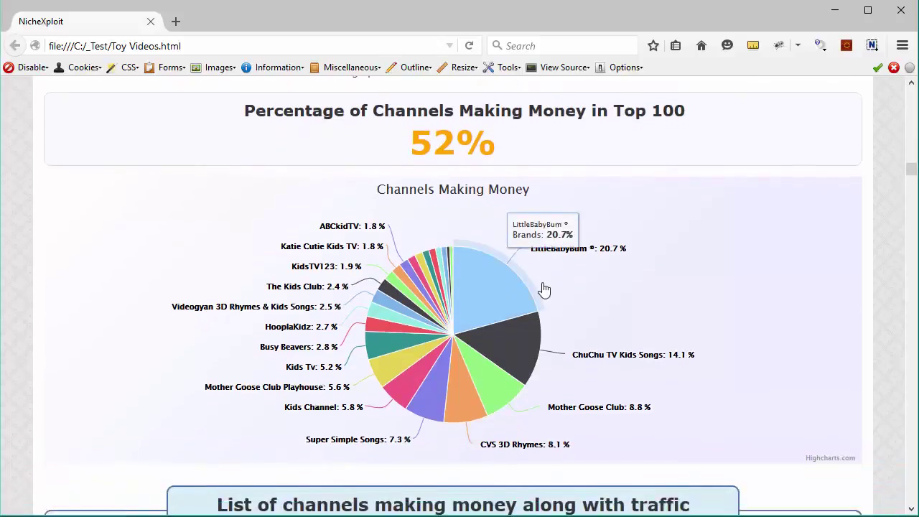
Read through the list of channels making money along with traffic, down to the last channel's monthly views.
scroll(535, 284, down, 2)
scroll(535, 289, down, 5)
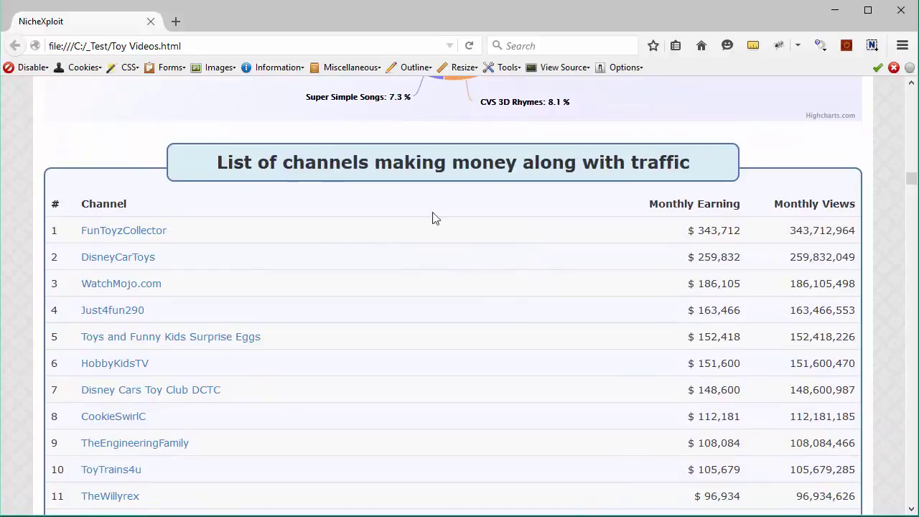
scroll(431, 219, down, 10)
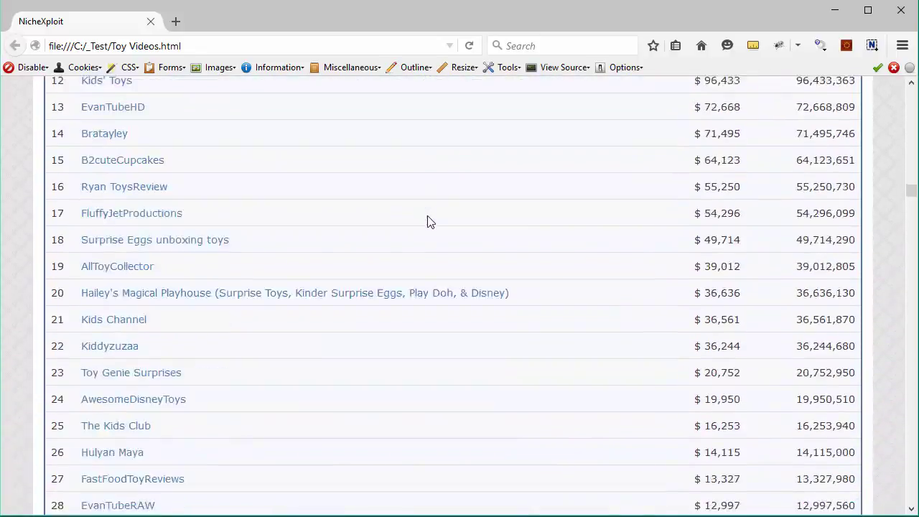
scroll(429, 222, down, 20)
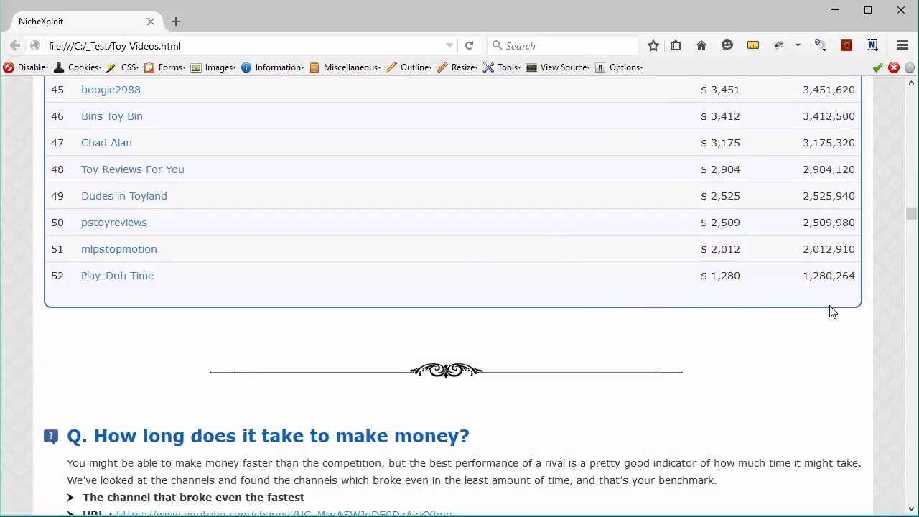
drag(802, 277, 856, 275)
click(673, 376)
Examine how long it takes to make money, covering the fastest break-even channel and the channel list sorted by creation date.
scroll(565, 353, down, 2)
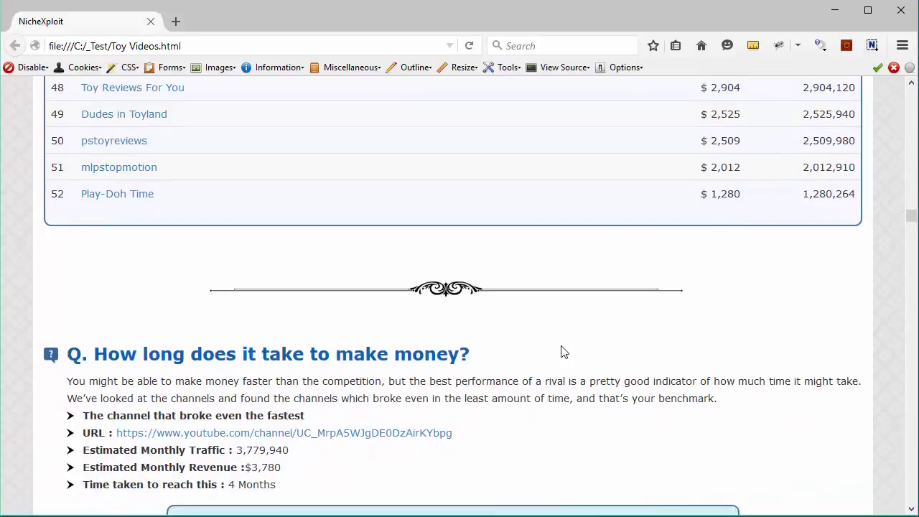
scroll(370, 386, down, 3)
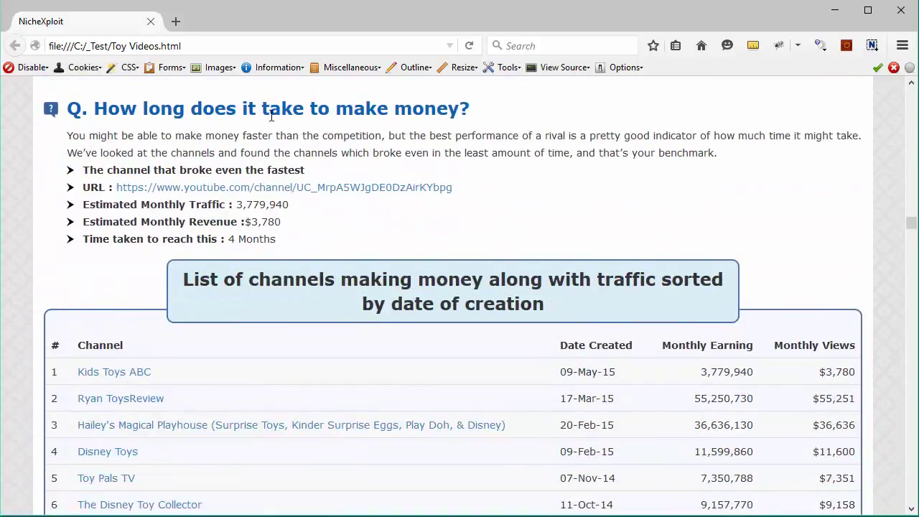
scroll(375, 296, down, 2)
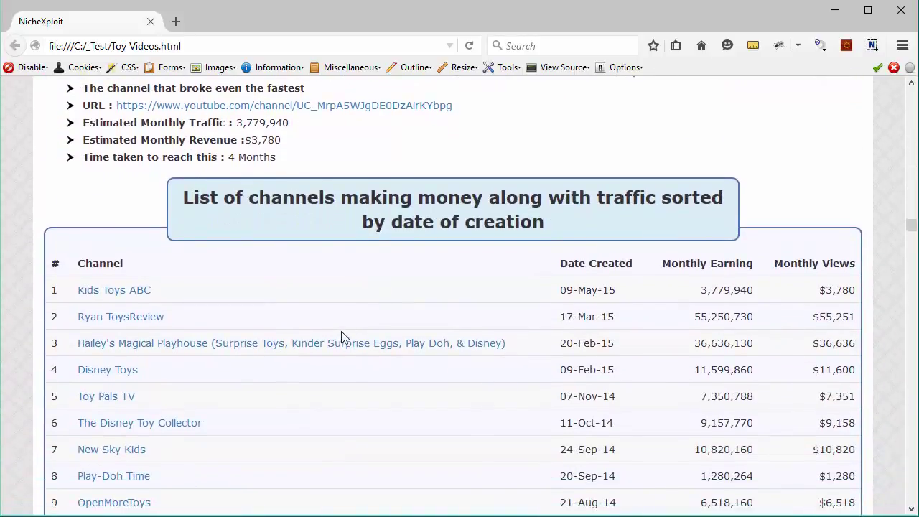
scroll(348, 334, down, 4)
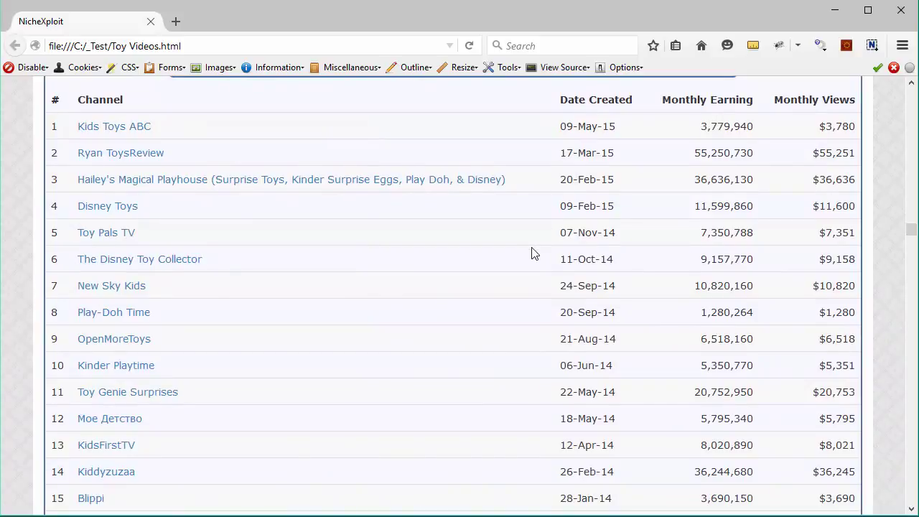
scroll(533, 253, down, 10)
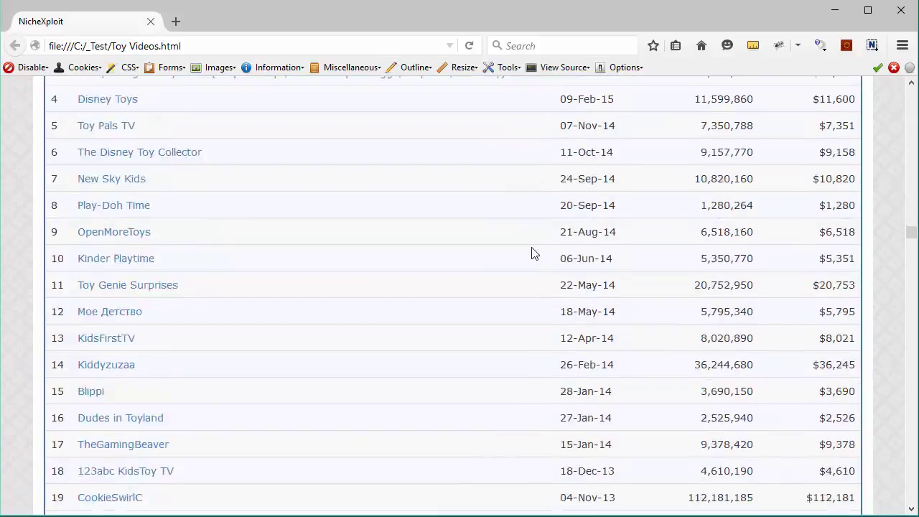
scroll(533, 253, down, 3)
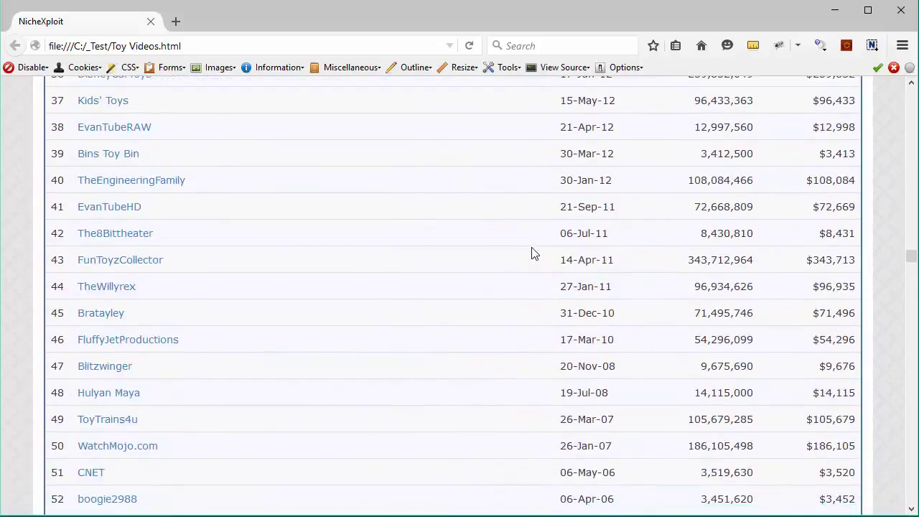
scroll(532, 255, up, 18)
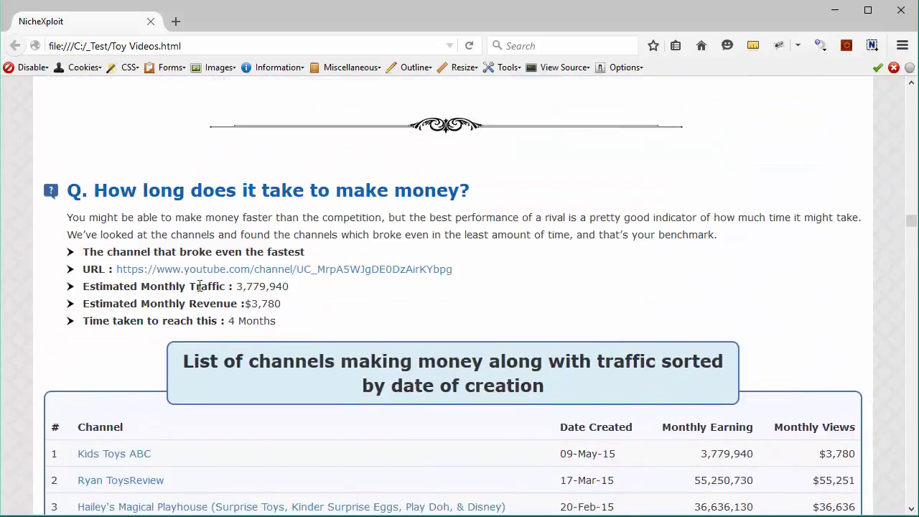
scroll(230, 316, down, 4)
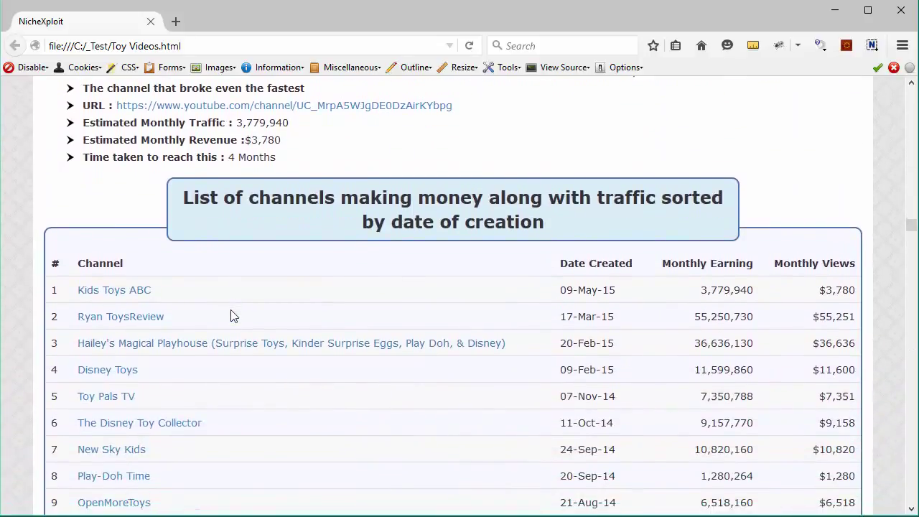
Review the section on how many people have failed, including the failure percentage and the list of channels in loss.
scroll(231, 317, down, 20)
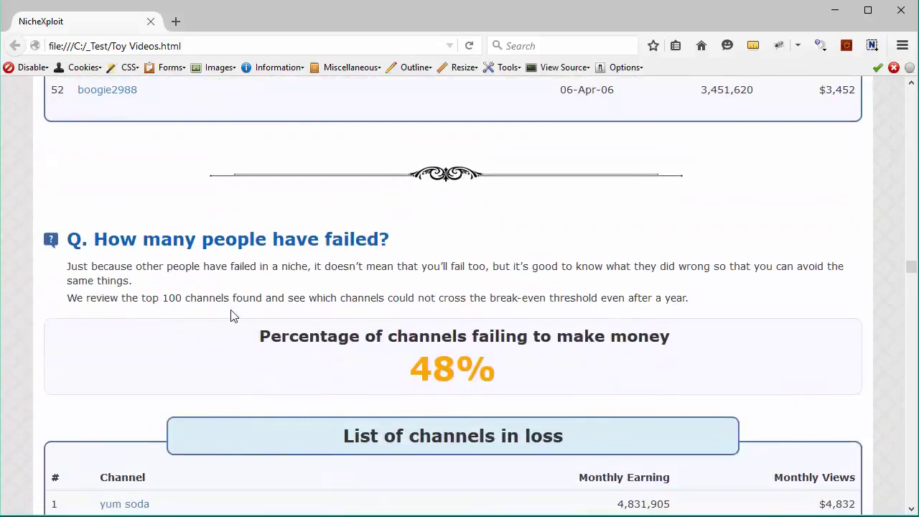
scroll(231, 316, down, 2)
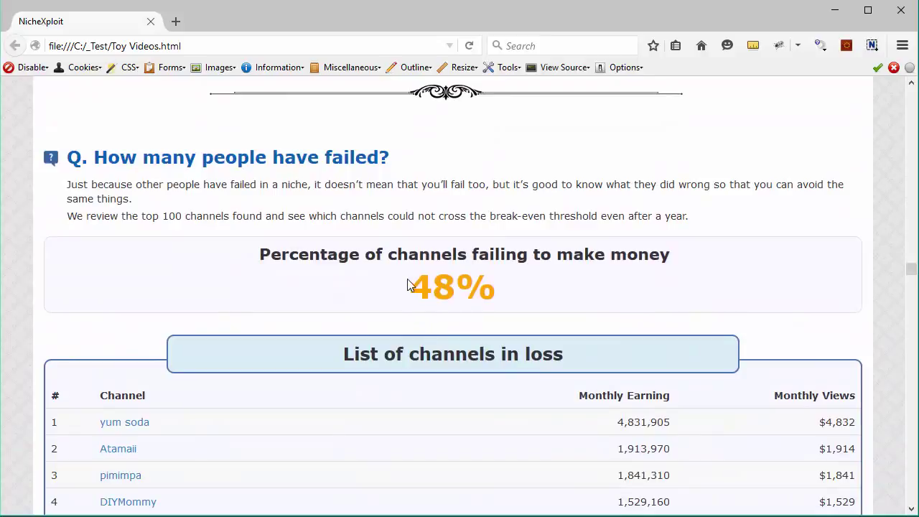
drag(408, 285, 501, 300)
scroll(499, 299, down, 10)
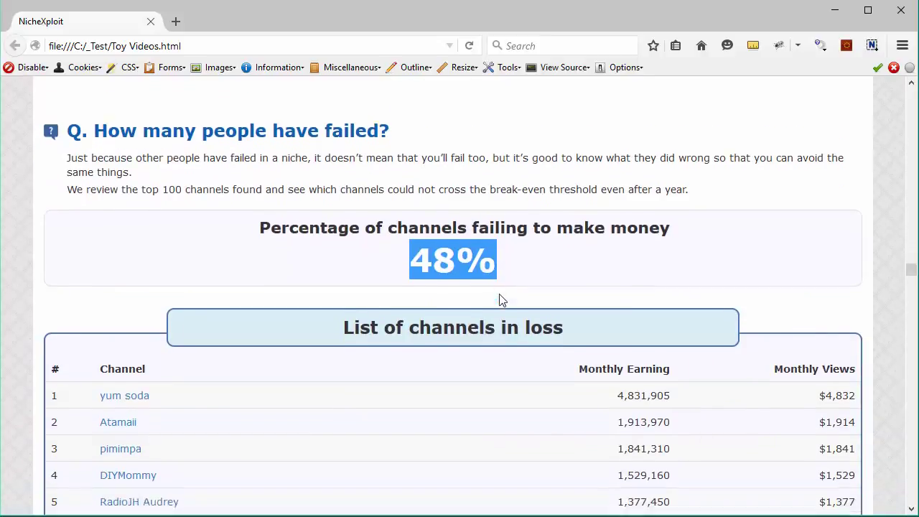
Examine how many people are getting into the niche, including the number of fresh channels and their creation dates.
scroll(458, 273, down, 20)
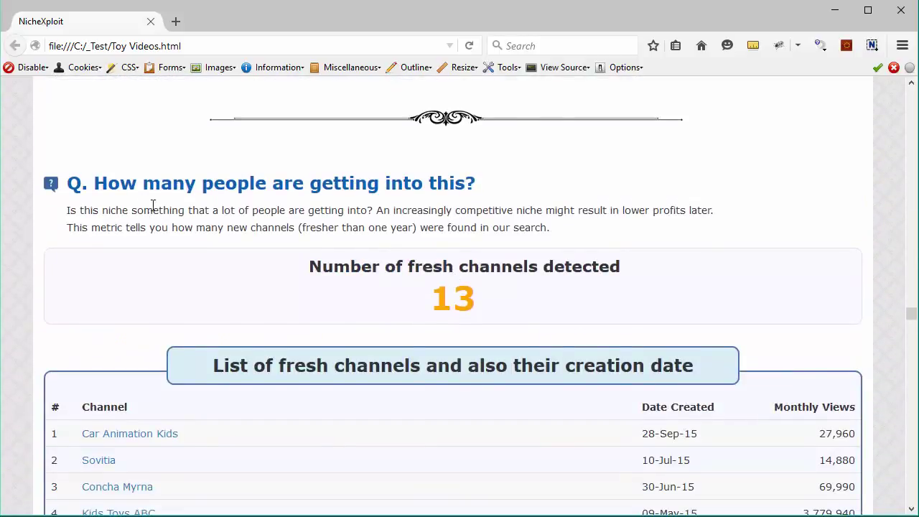
drag(165, 187, 333, 212)
click(432, 193)
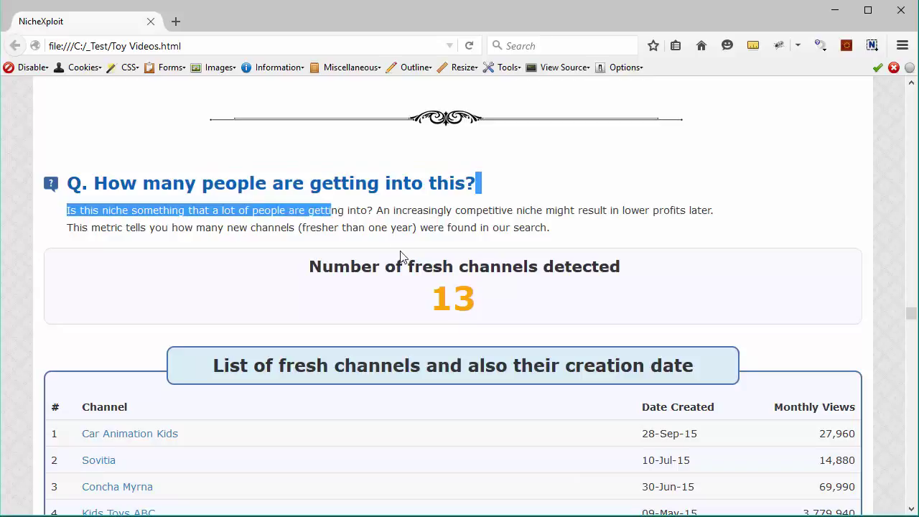
click(405, 258)
drag(433, 311, 501, 311)
scroll(474, 313, down, 4)
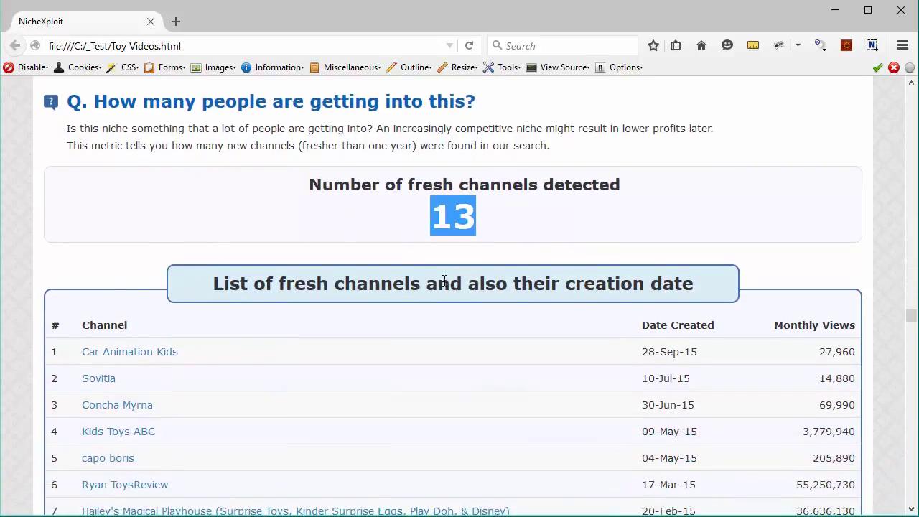
scroll(449, 285, down, 4)
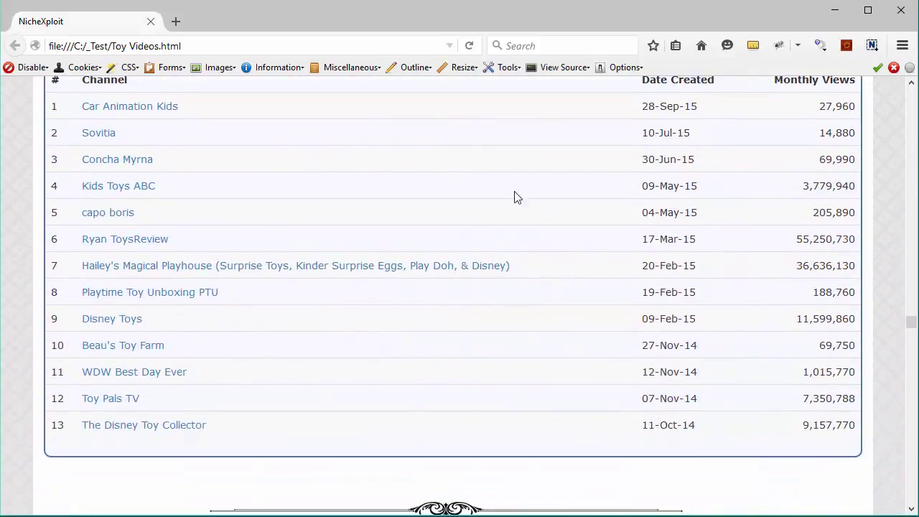
scroll(690, 316, down, 6)
scroll(688, 342, up, 8)
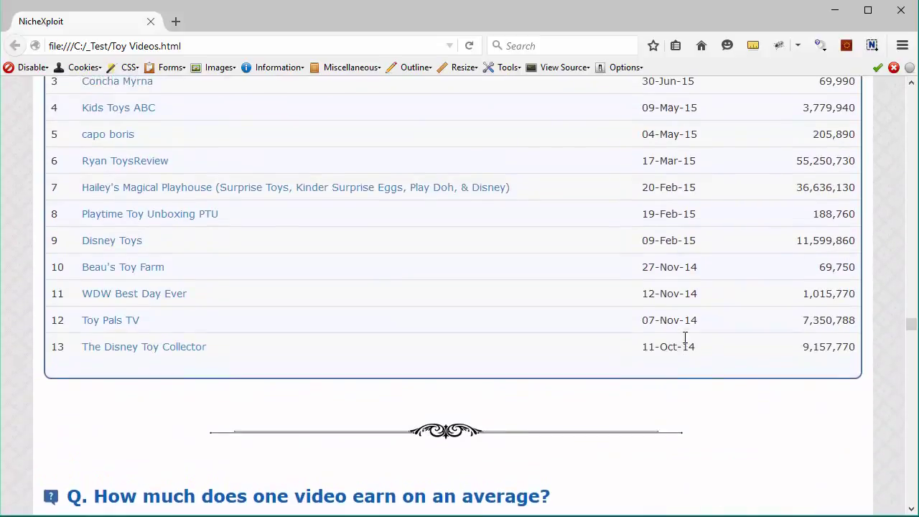
scroll(445, 406, down, 2)
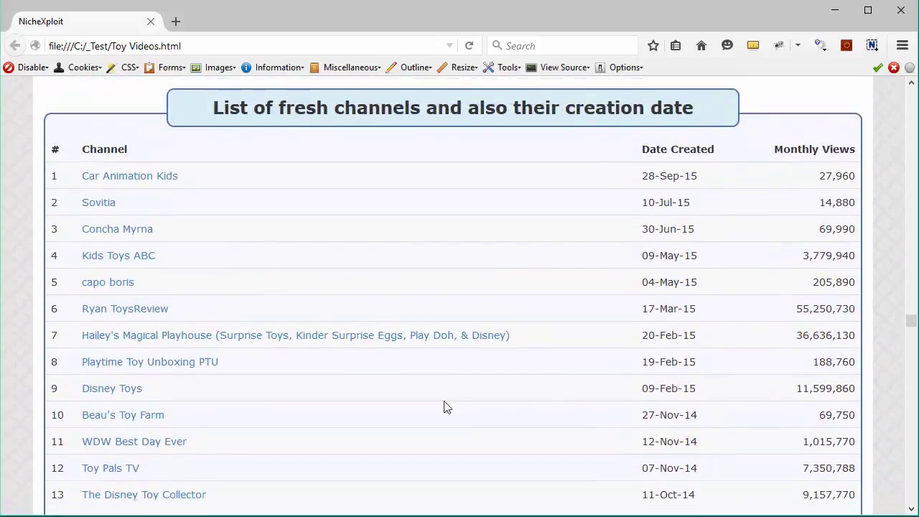
Review the average earnings of a single popular video and read through the list of videos considered.
scroll(371, 377, down, 6)
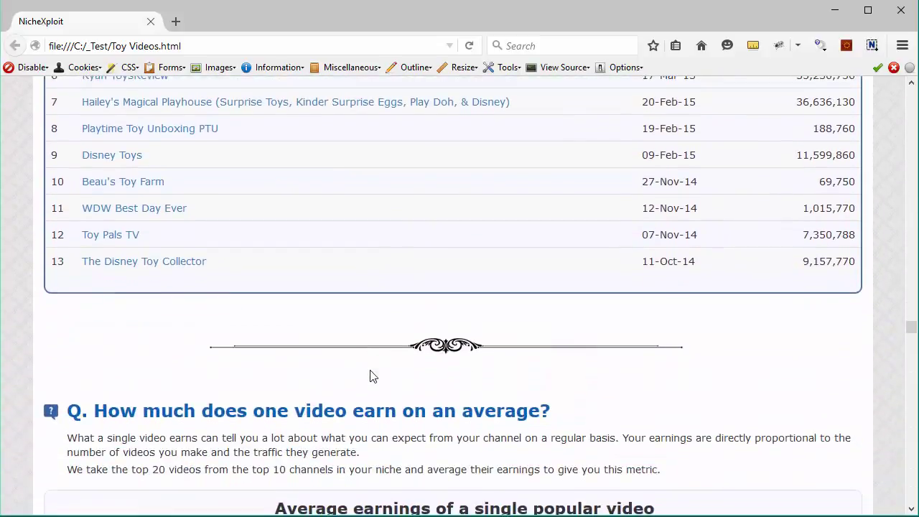
scroll(332, 372, down, 2)
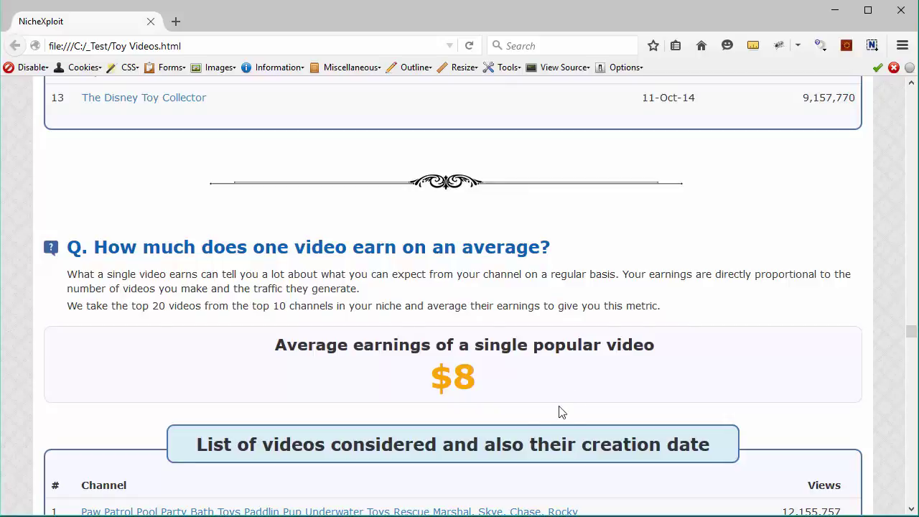
scroll(524, 424, down, 2)
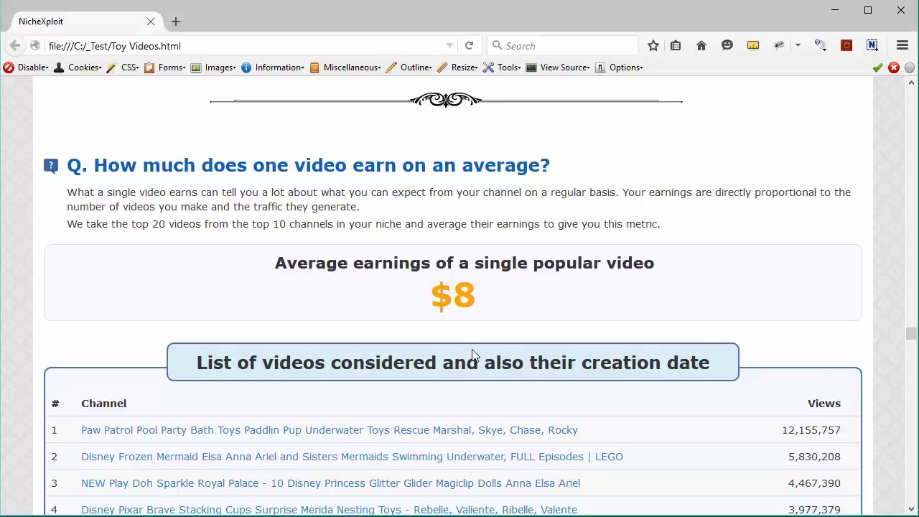
scroll(474, 354, down, 6)
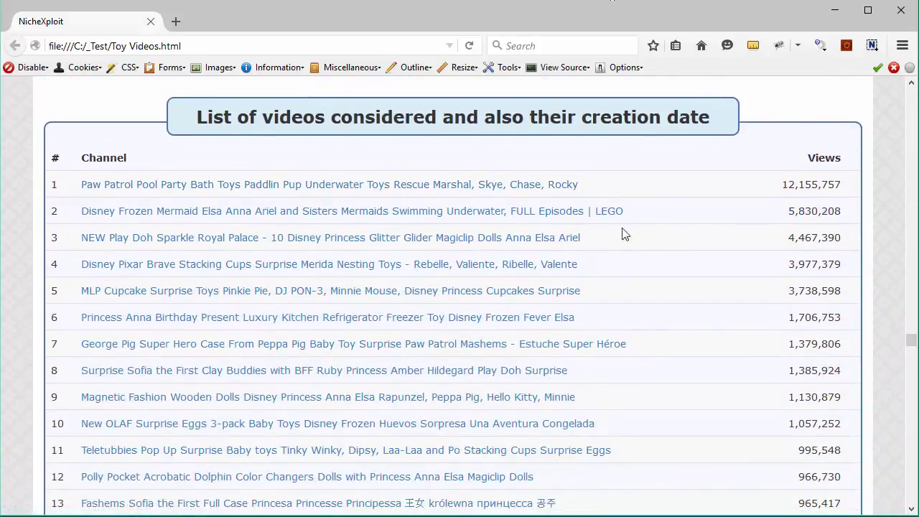
scroll(611, 244, down, 6)
scroll(613, 251, down, 20)
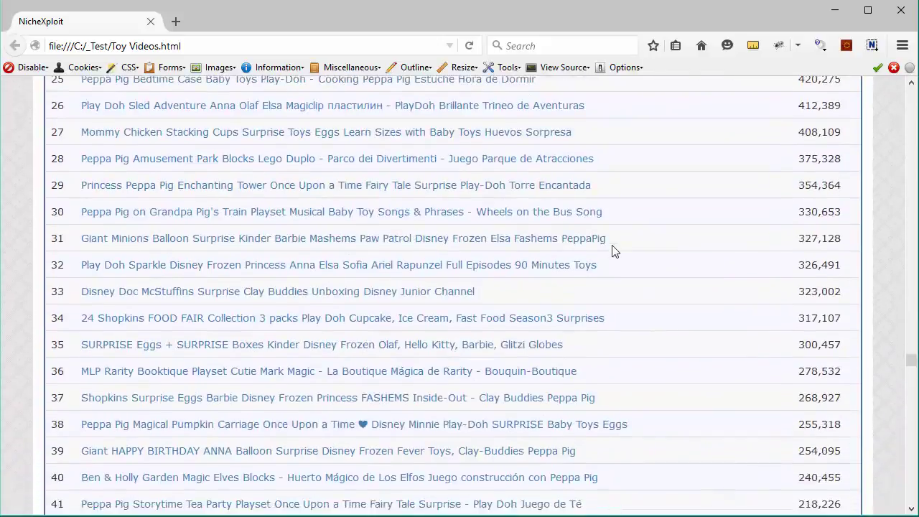
Read through the rest of the considered videos and check how many videos it takes before success.
scroll(613, 251, down, 10)
scroll(611, 251, up, 7)
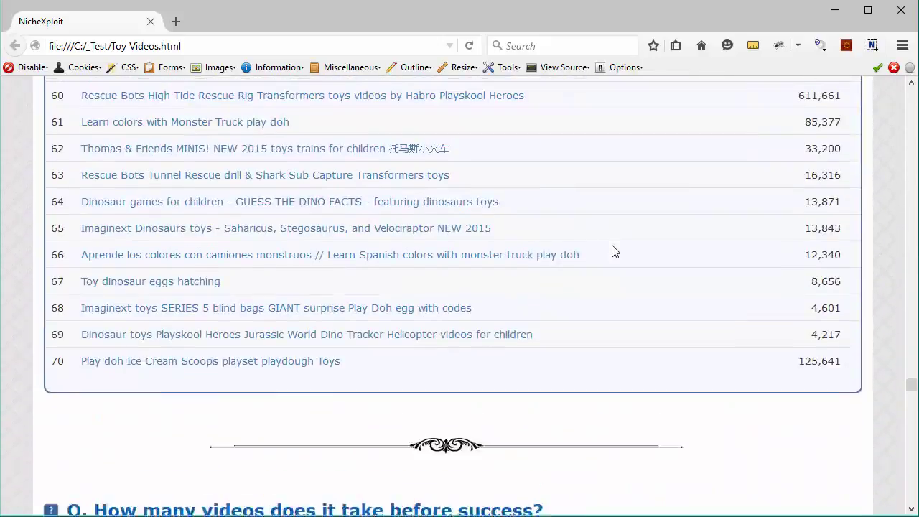
scroll(610, 253, down, 7)
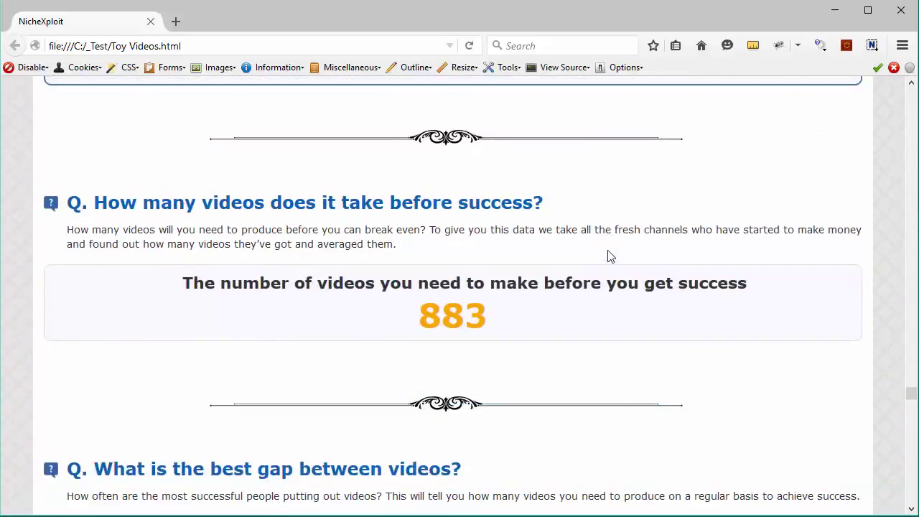
scroll(597, 267, down, 2)
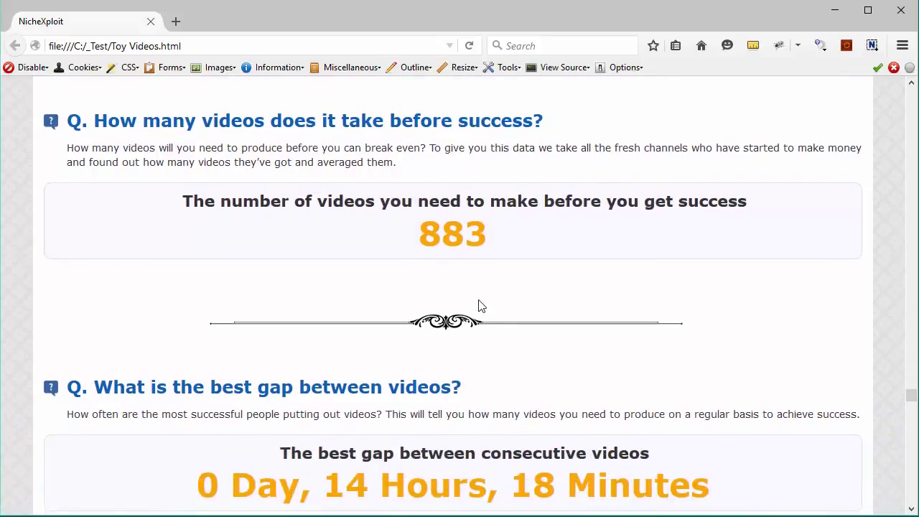
Review the report's answer on the best gap between consecutive videos.
scroll(496, 314, up, 5)
scroll(498, 316, down, 12)
scroll(498, 316, up, 2)
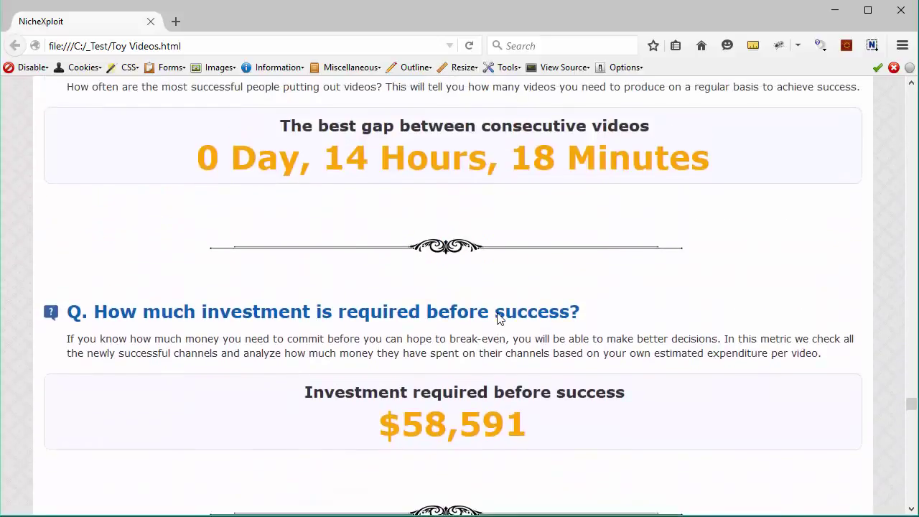
scroll(497, 313, up, 4)
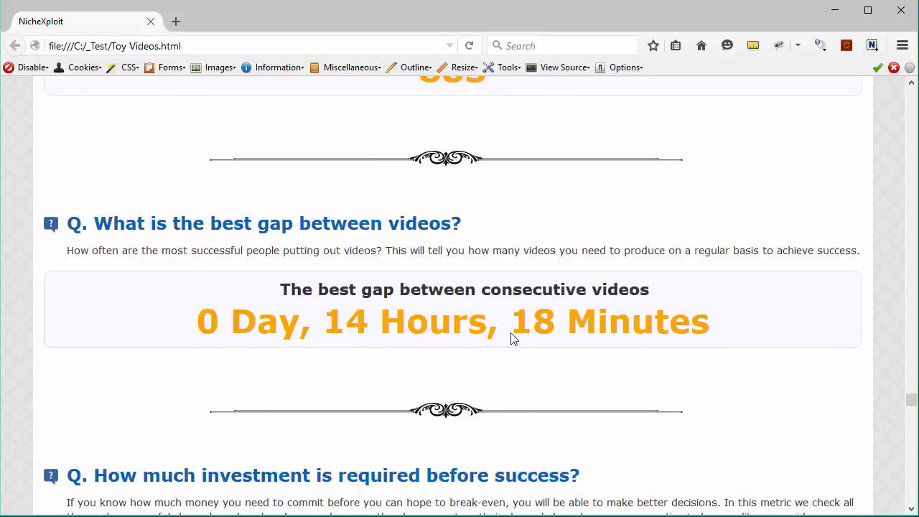
Check how much investment is required before success, highlighting the amount briefly.
scroll(560, 342, down, 10)
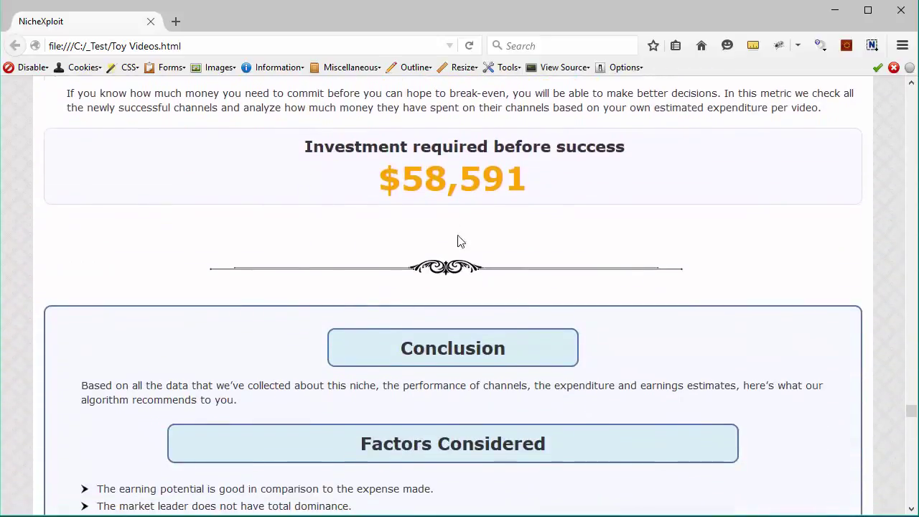
scroll(460, 241, up, 2)
drag(401, 267, 506, 268)
click(663, 269)
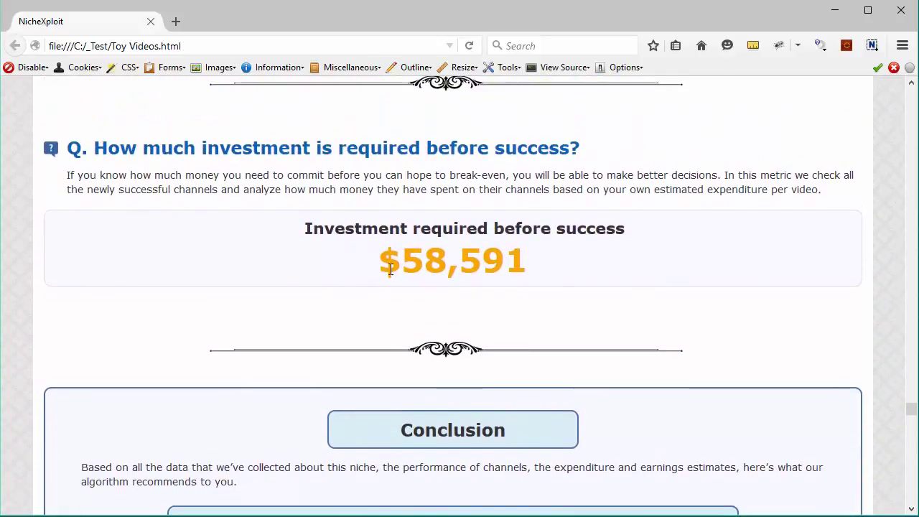
Review the conclusion with its factors considered and highlight the verdict on whether to go for this niche.
scroll(457, 310, down, 15)
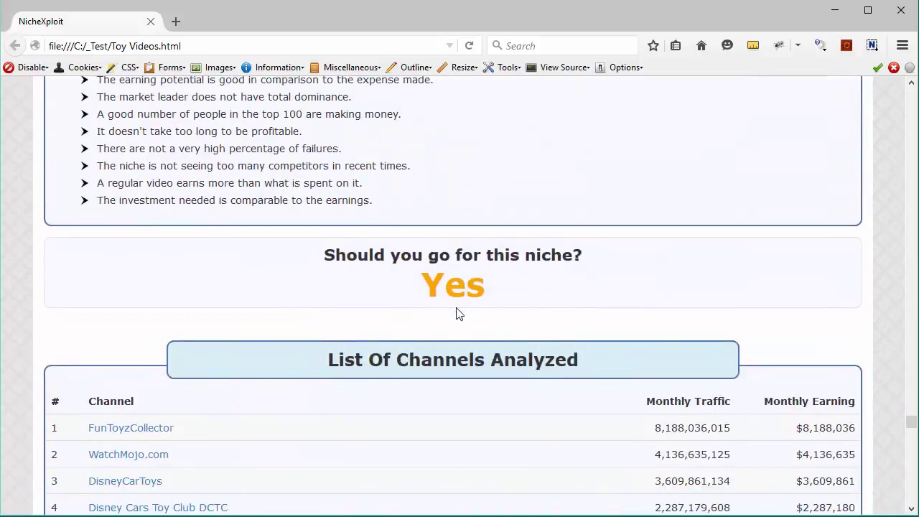
scroll(458, 316, up, 4)
scroll(468, 314, down, 5)
scroll(446, 327, up, 3)
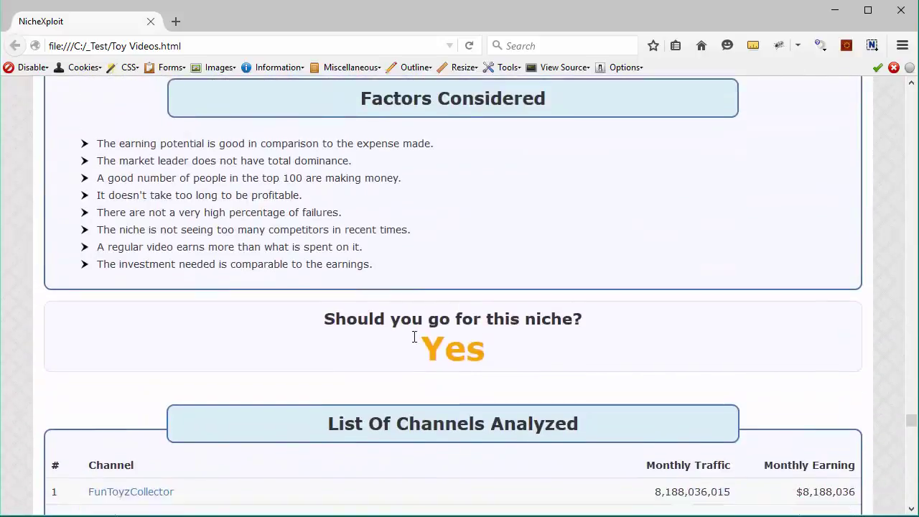
scroll(414, 337, down, 2)
drag(417, 201, 505, 203)
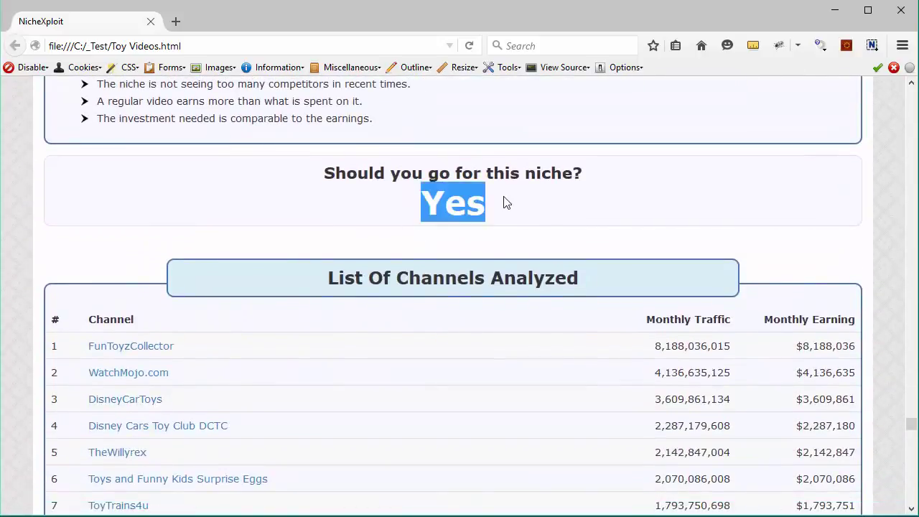
click(561, 214)
Look through the list of channels analyzed down to the disclaimer, and return to the beginning of the report.
scroll(551, 232, down, 10)
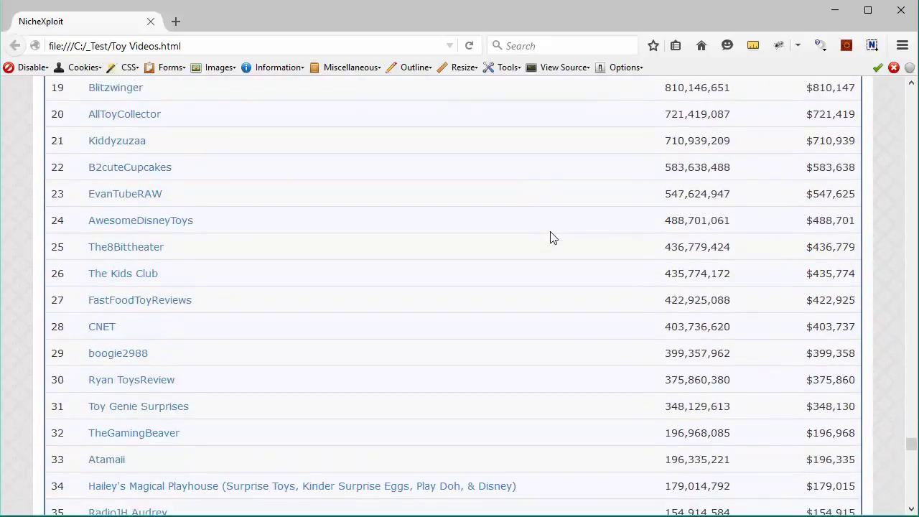
scroll(553, 238, down, 20)
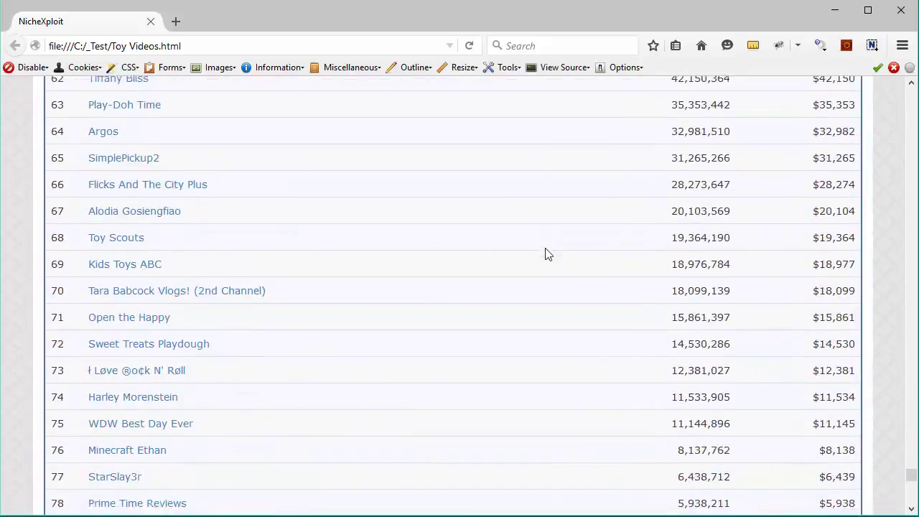
scroll(548, 254, down, 17)
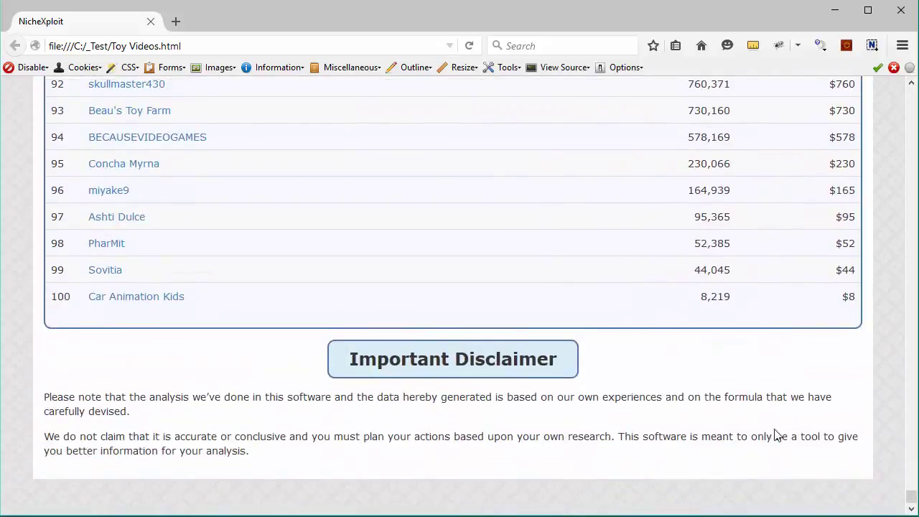
scroll(882, 479, up, 20)
click(911, 503)
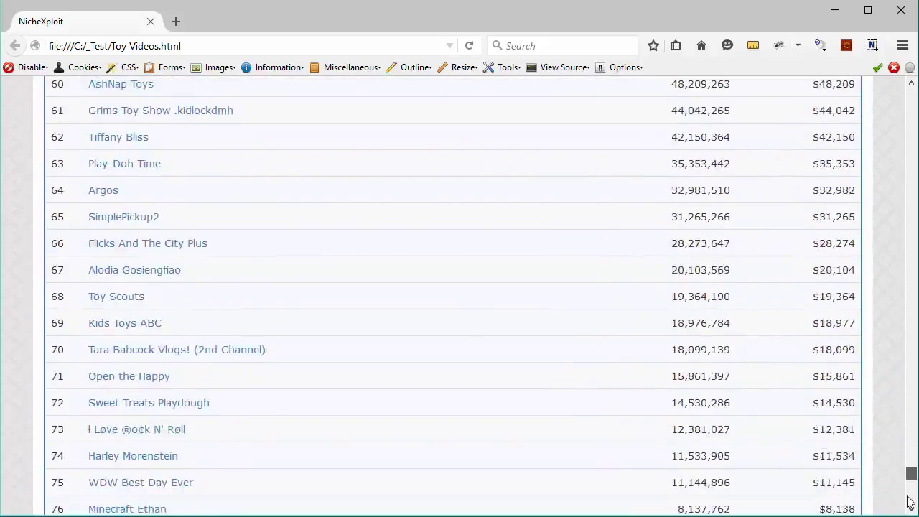
drag(911, 475, 911, 93)
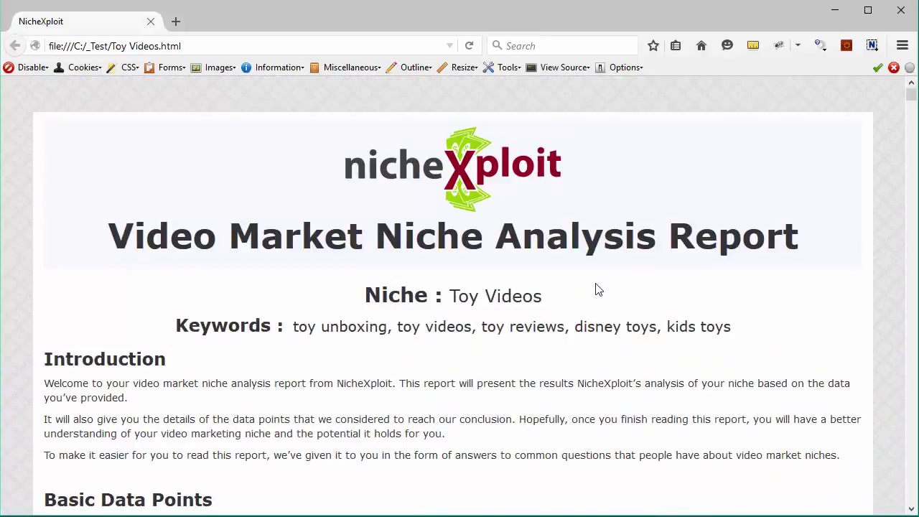